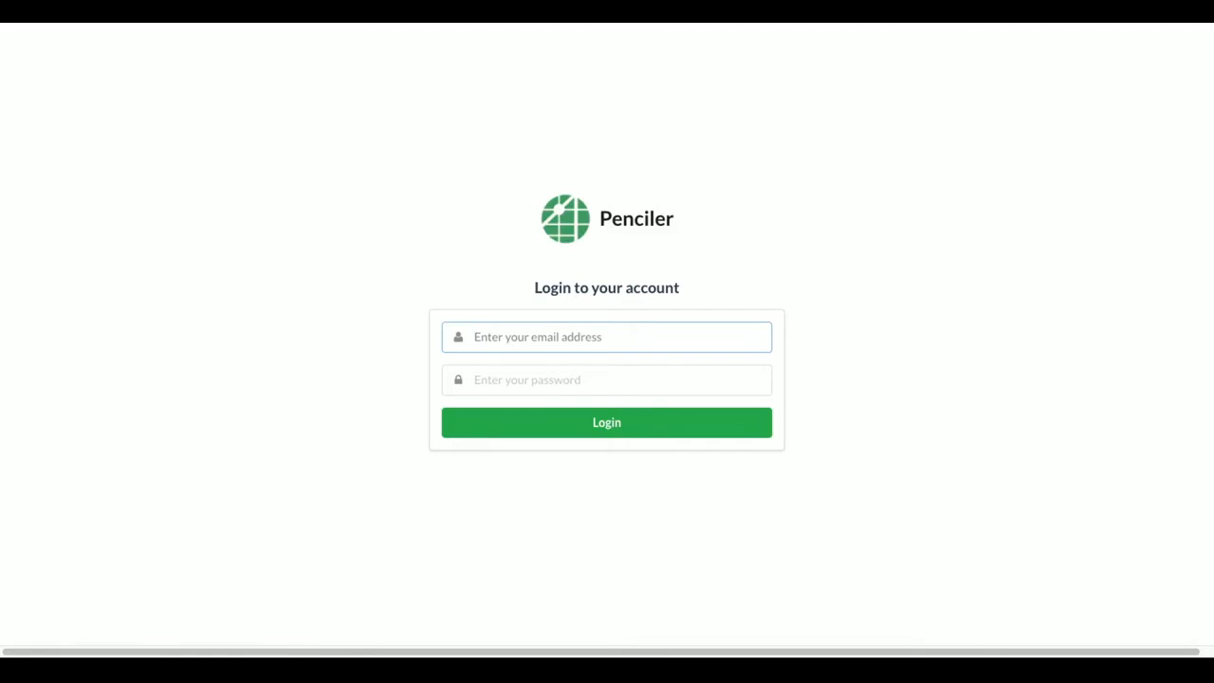
Log in to Penciler with the account e-mail address and password
{"action": "type", "text": "sam"}
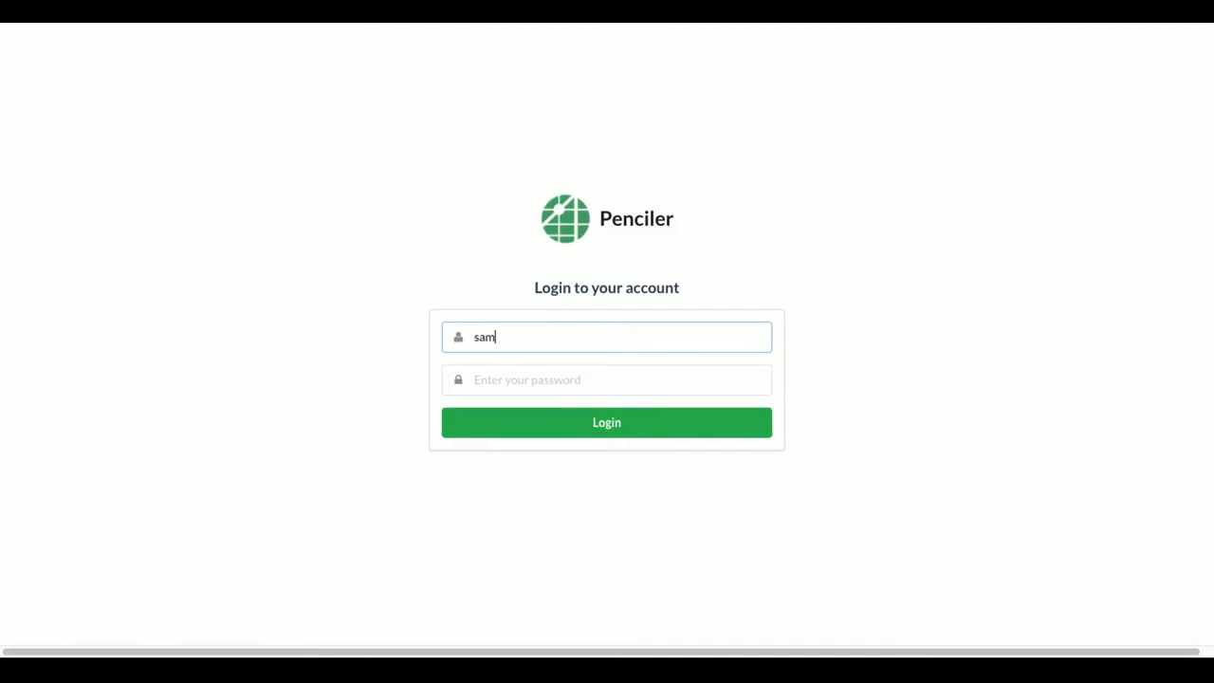
{"action": "type", "text": "@somedomain.com"}
{"action": "key", "text": "Tab"}
{"action": "type", "text": "password"}
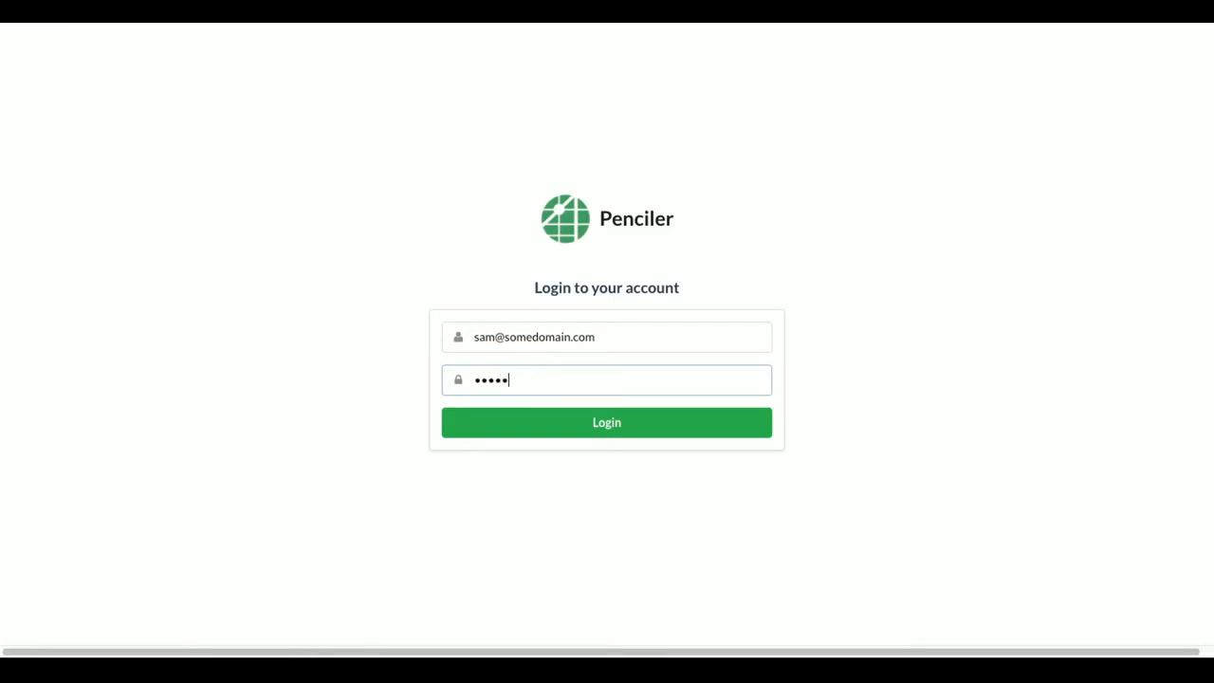
{"action": "key", "text": "Return"}
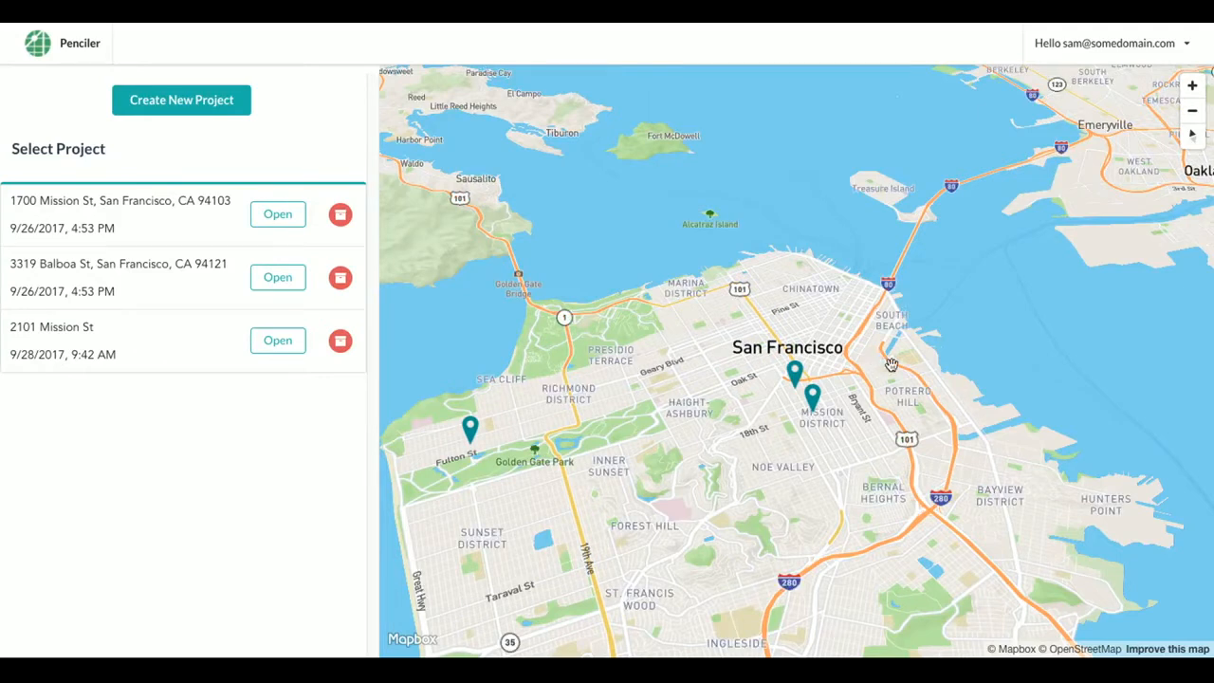
{"action": "left_click", "coordinate": [204, 101]}
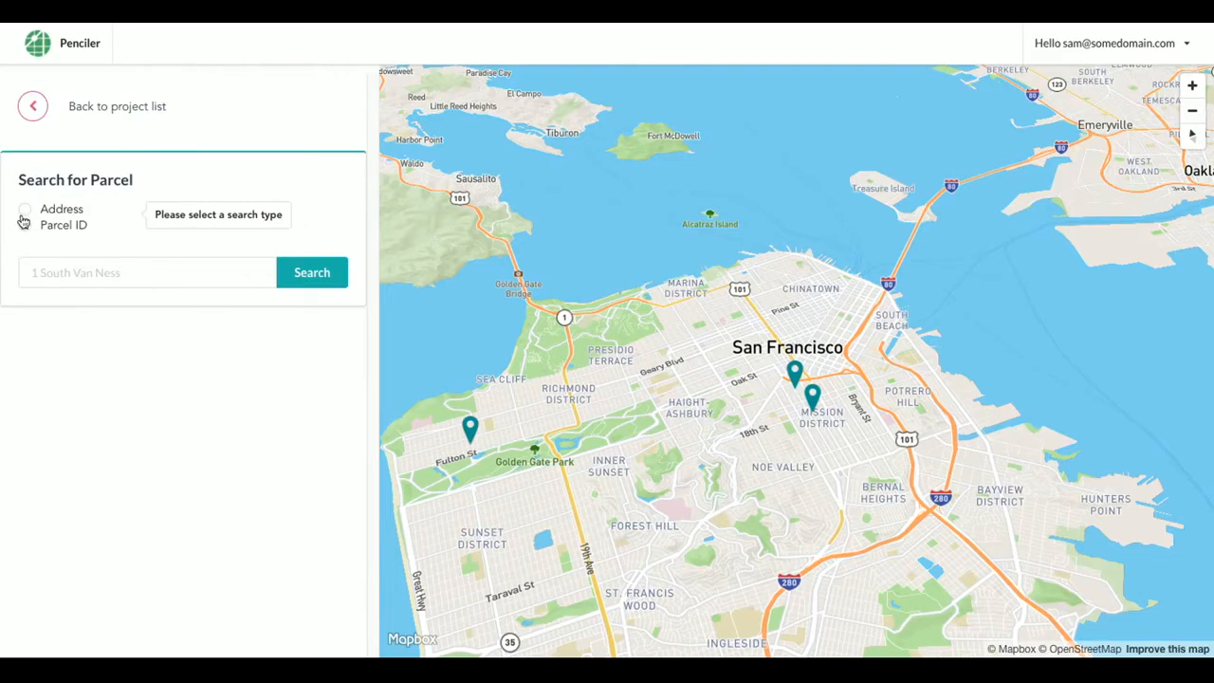
{"action": "left_click", "coordinate": [26, 210]}
{"action": "left_click", "coordinate": [59, 263]}
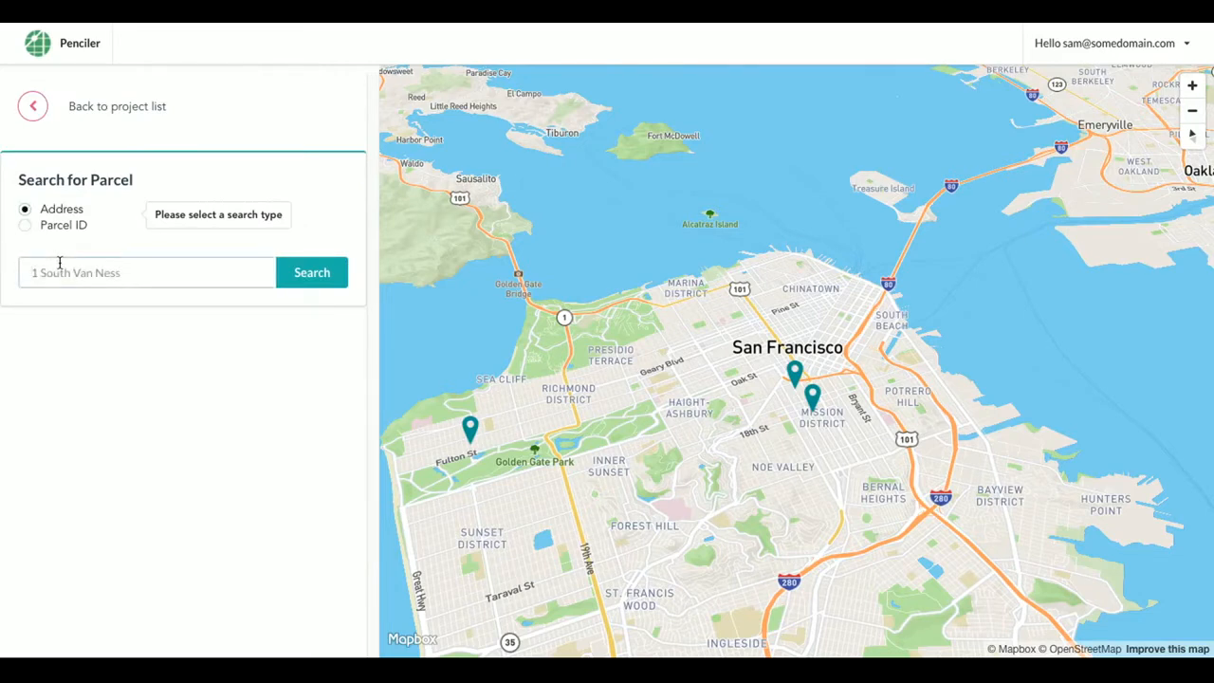
{"action": "key", "text": "Return"}
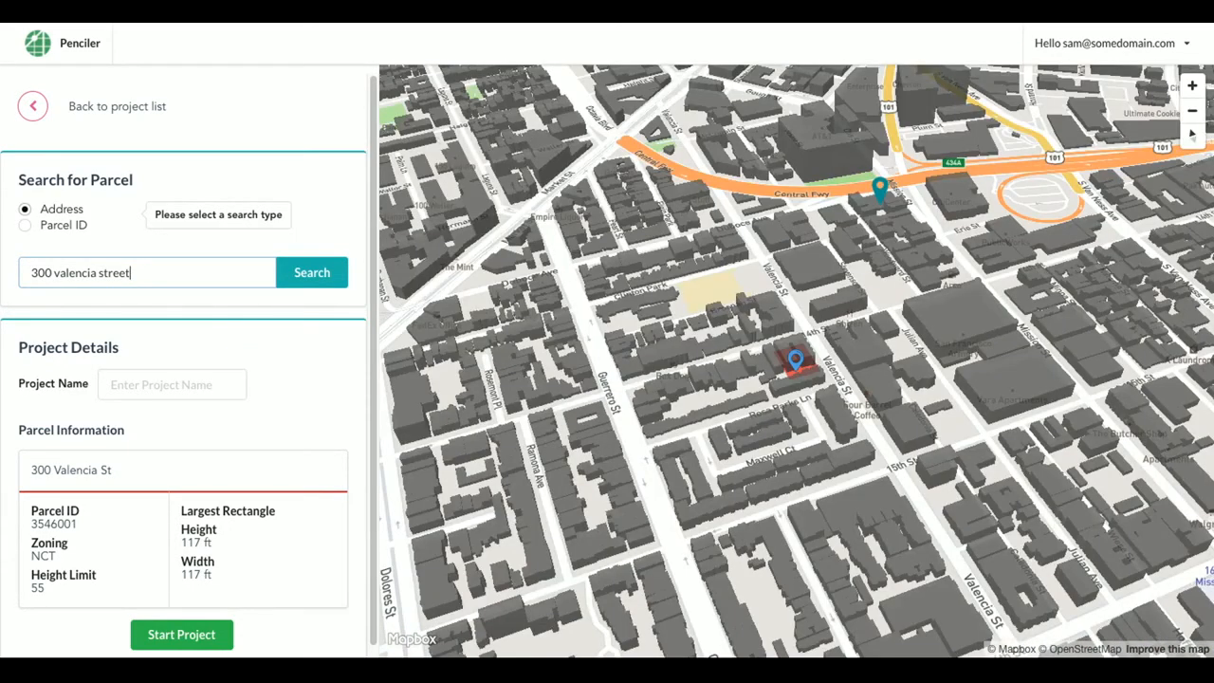
{"action": "left_click", "coordinate": [138, 382]}
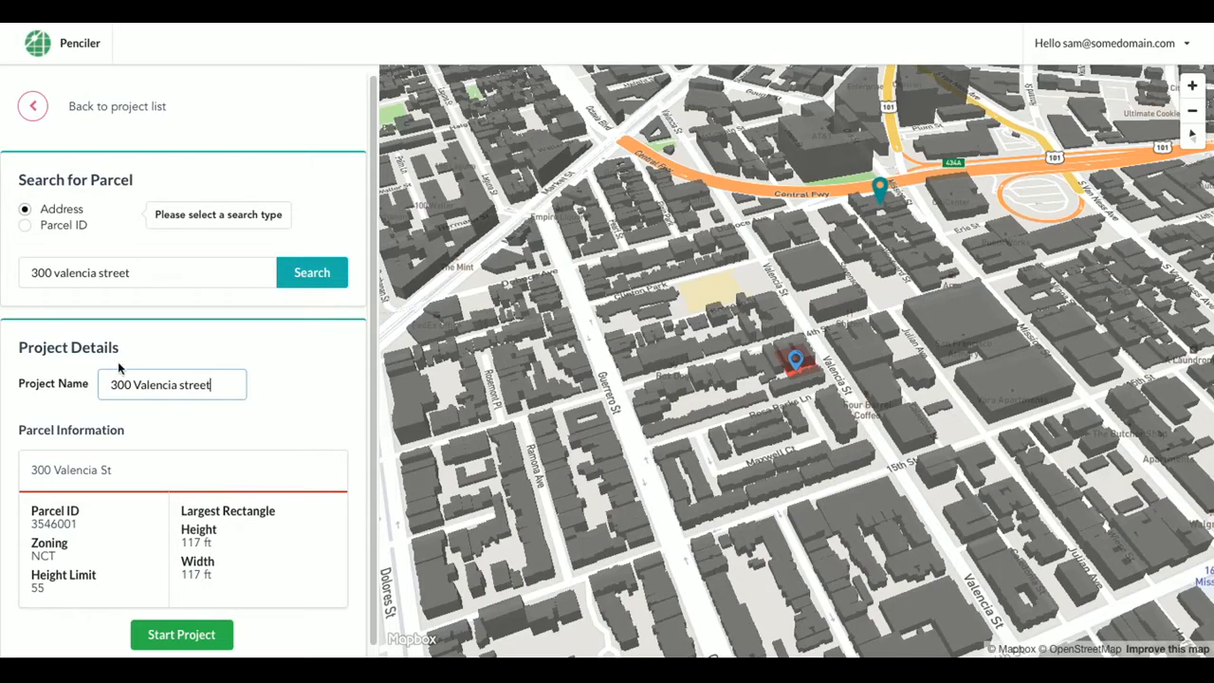
Start the project and add a building iteration using the region-specific Valencia Street NCT zoning
{"action": "left_click", "coordinate": [152, 641]}
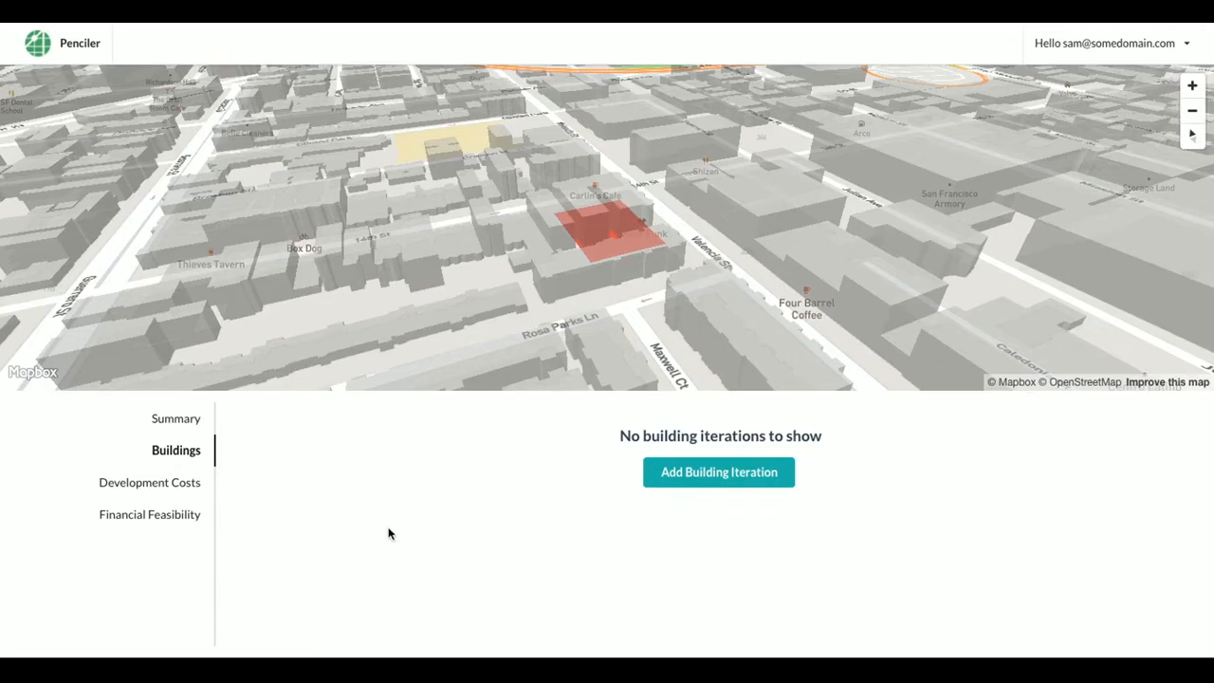
{"action": "left_click", "coordinate": [732, 478]}
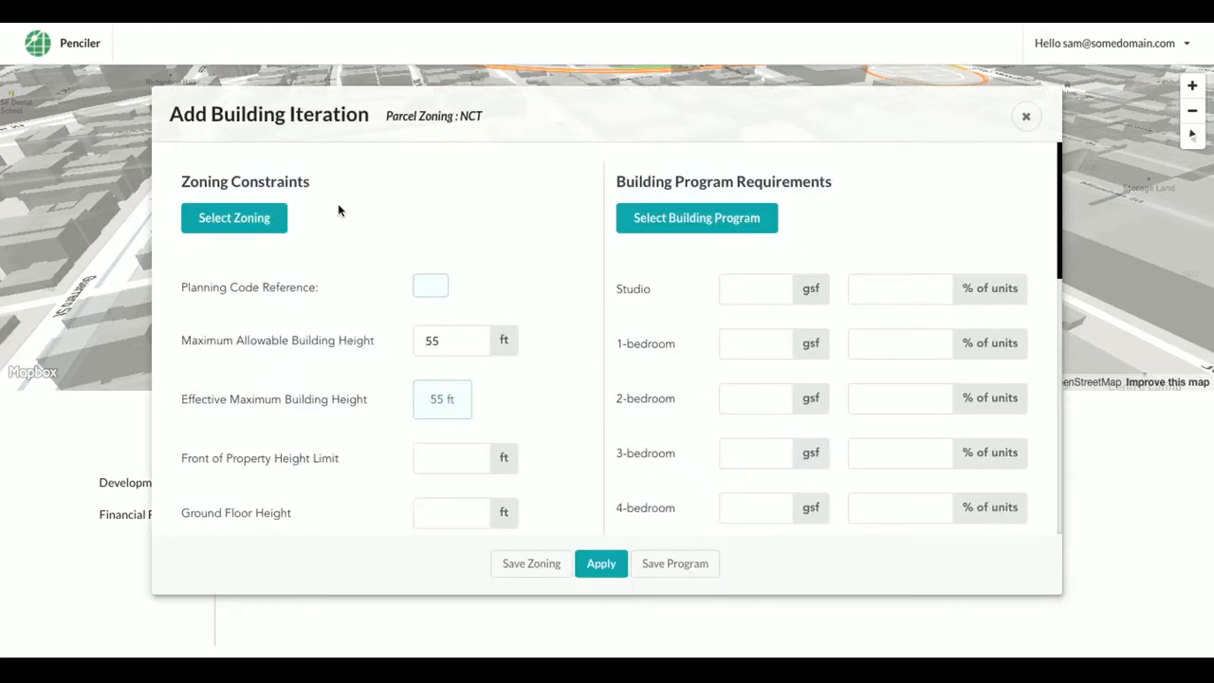
{"action": "left_click", "coordinate": [260, 219]}
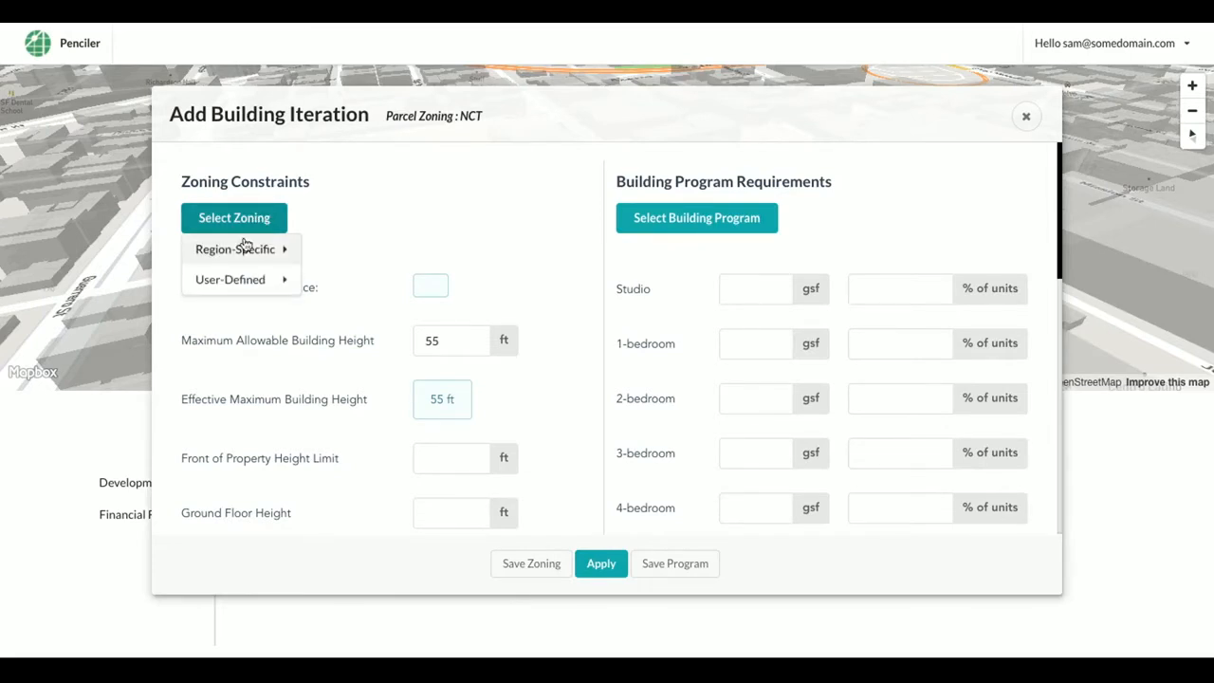
{"action": "mouse_move", "coordinate": [241, 249]}
{"action": "scroll", "coordinate": [361, 328], "scroll_direction": "down", "scroll_amount": 3}
{"action": "scroll", "coordinate": [365, 329], "scroll_direction": "down", "scroll_amount": 10}
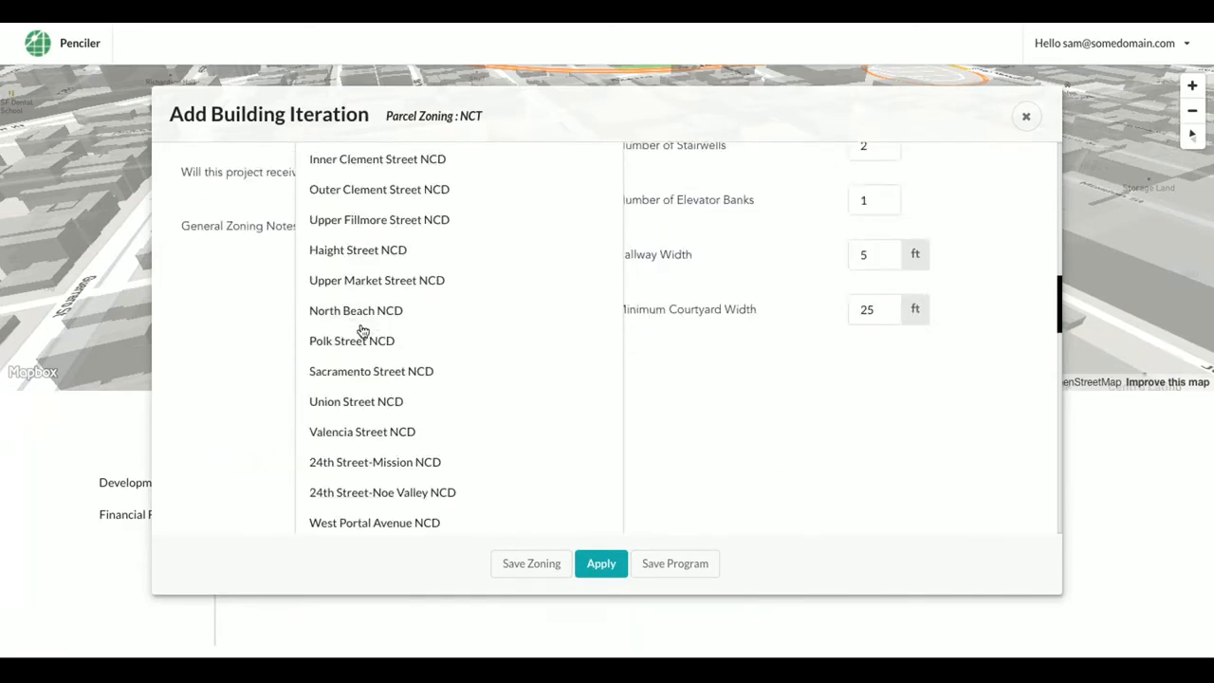
{"action": "scroll", "coordinate": [362, 330], "scroll_direction": "down", "scroll_amount": 10}
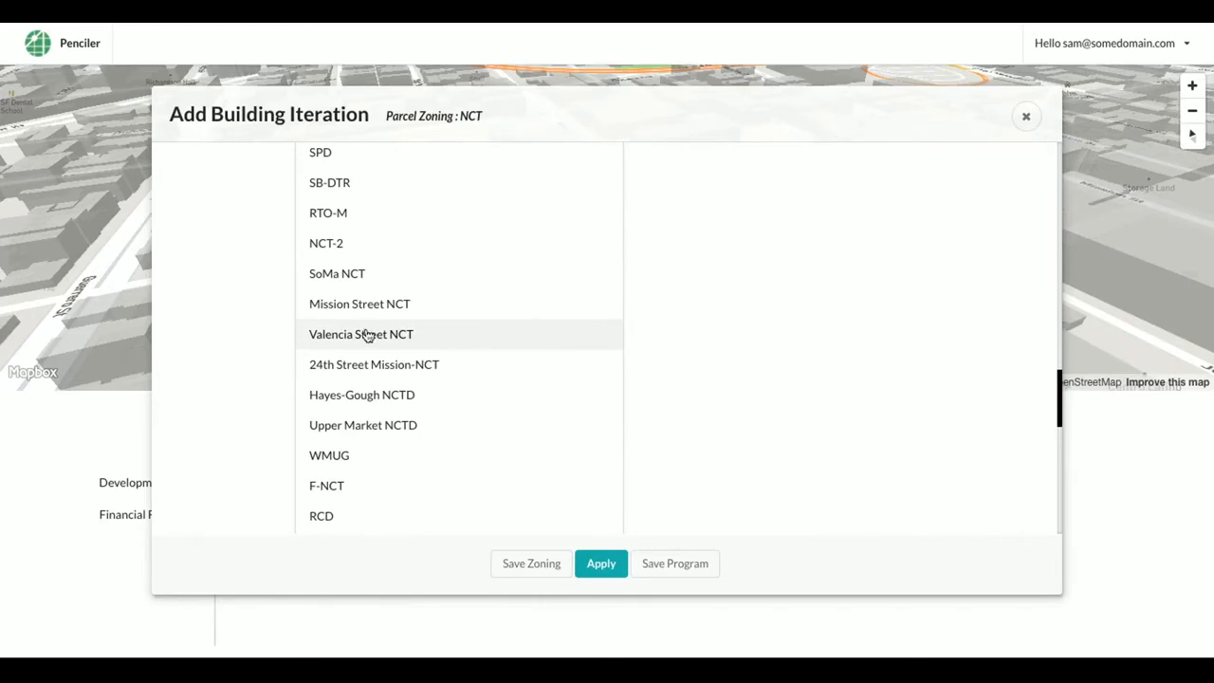
{"action": "left_click", "coordinate": [367, 334]}
{"action": "scroll", "coordinate": [366, 334], "scroll_direction": "up", "scroll_amount": 10}
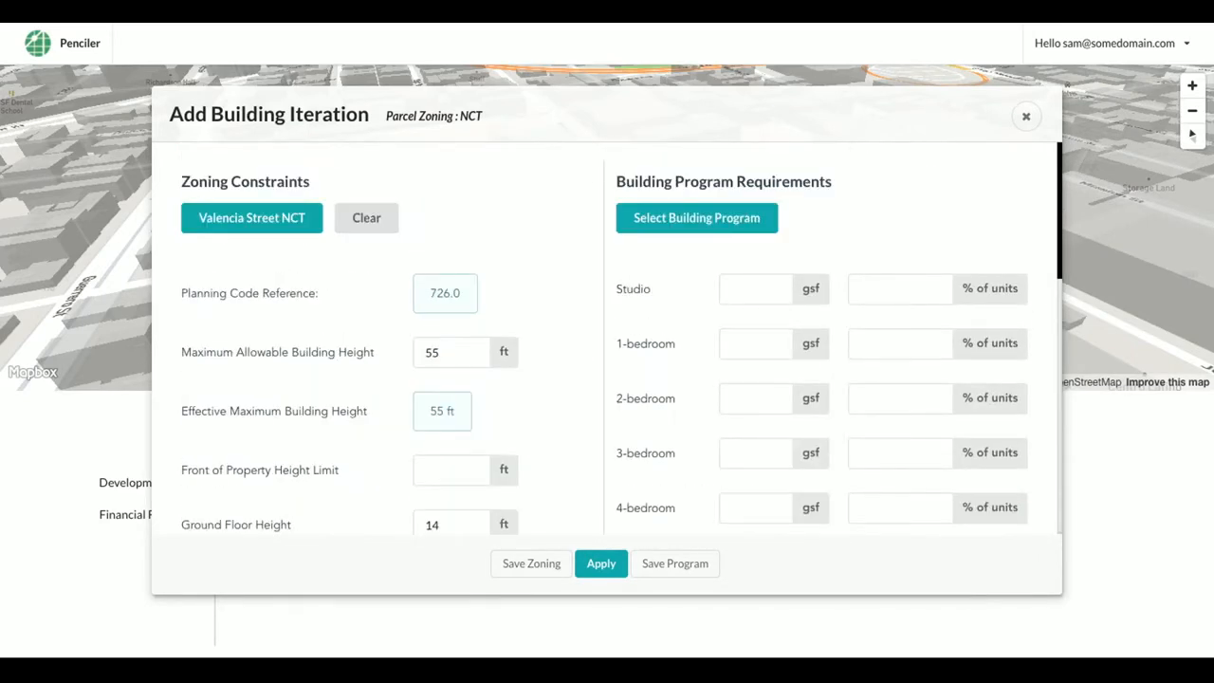
{"action": "scroll", "coordinate": [340, 454], "scroll_direction": "down", "scroll_amount": 1}
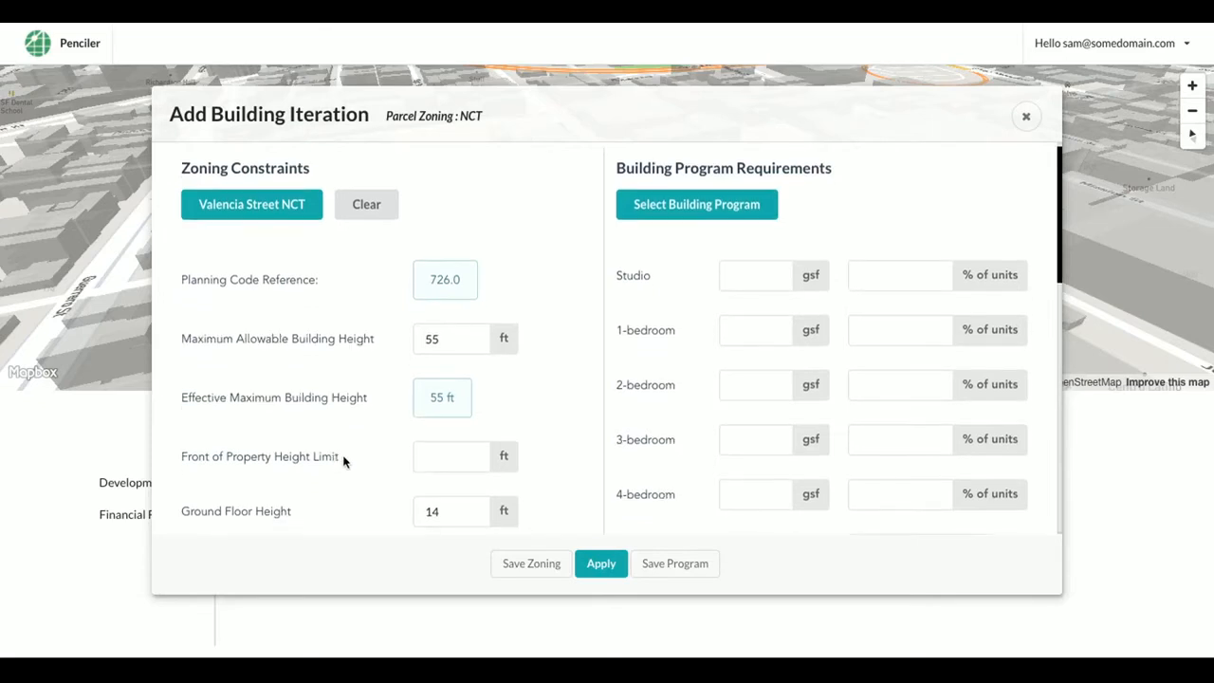
Choose the Veterans building program, set a 10 ft residential ceiling height, and apply
{"action": "left_click", "coordinate": [725, 215]}
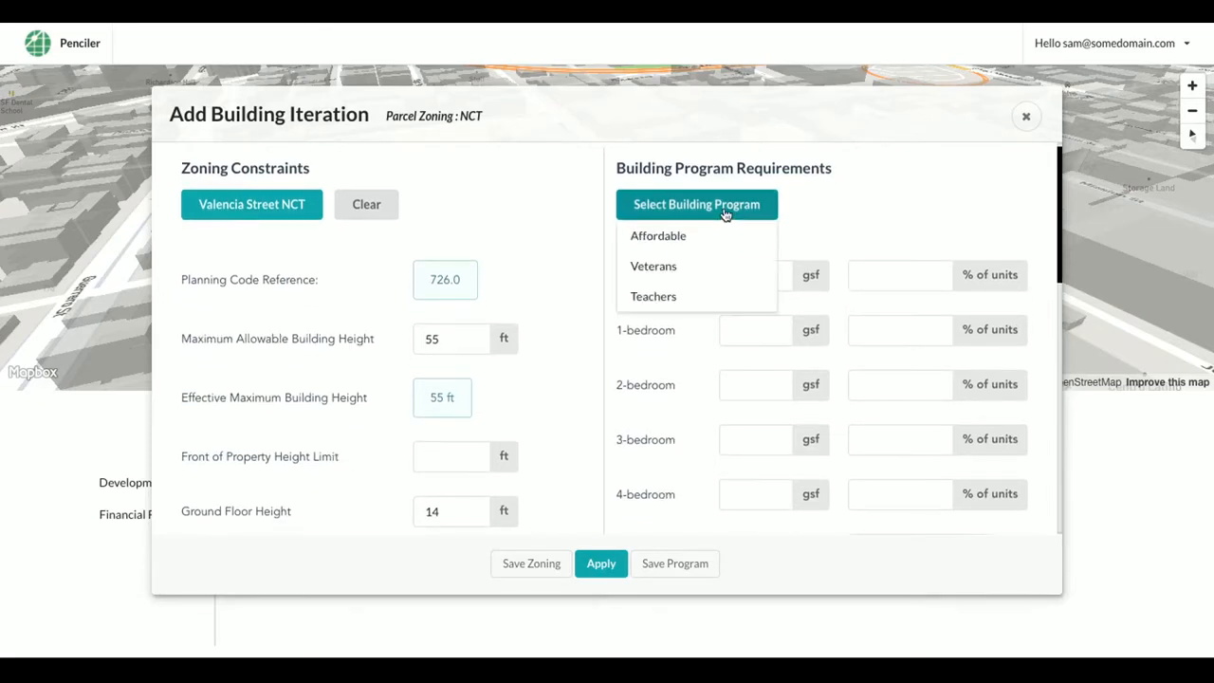
{"action": "left_click", "coordinate": [663, 265]}
{"action": "scroll", "coordinate": [920, 423], "scroll_direction": "down", "scroll_amount": 5}
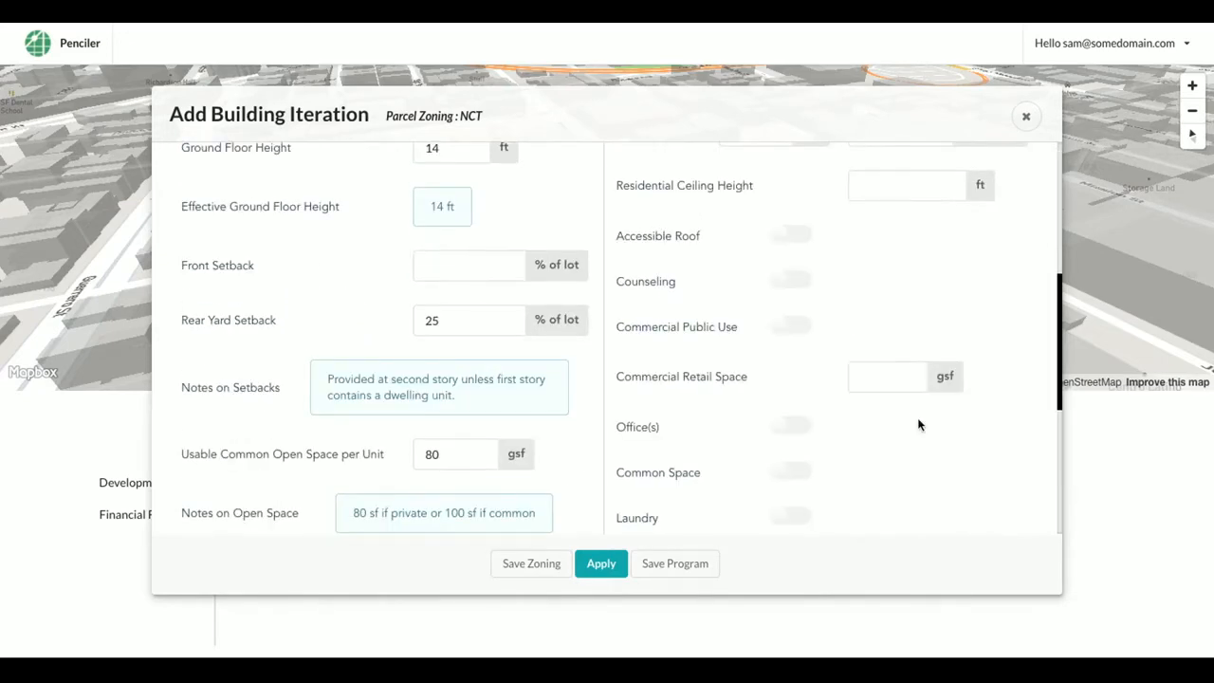
{"action": "scroll", "coordinate": [918, 425], "scroll_direction": "down", "scroll_amount": 3}
{"action": "scroll", "coordinate": [918, 424], "scroll_direction": "down", "scroll_amount": 2}
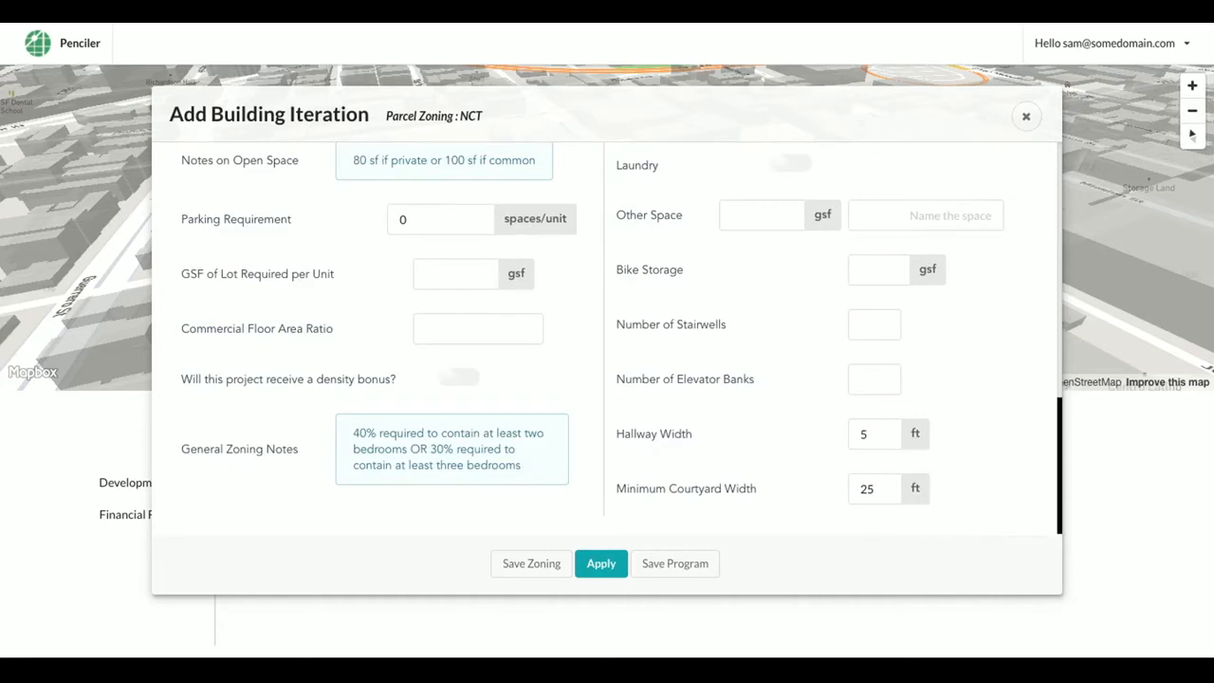
{"action": "scroll", "coordinate": [946, 260], "scroll_direction": "up", "scroll_amount": 5}
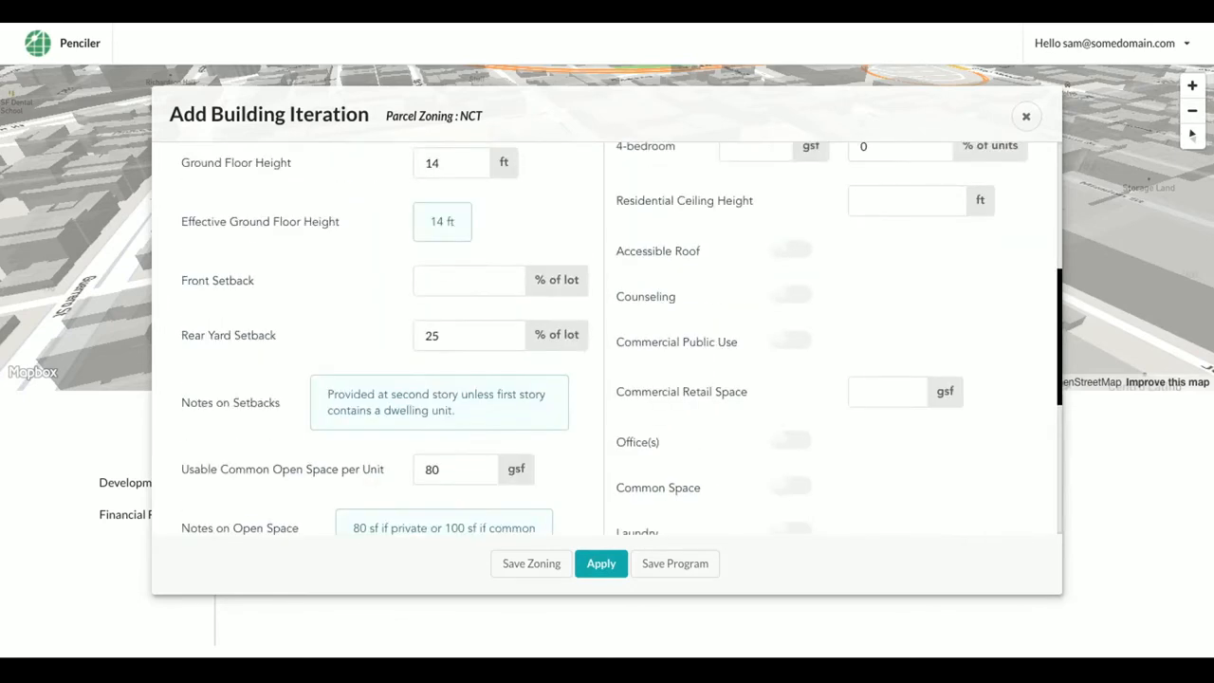
{"action": "left_click", "coordinate": [933, 213]}
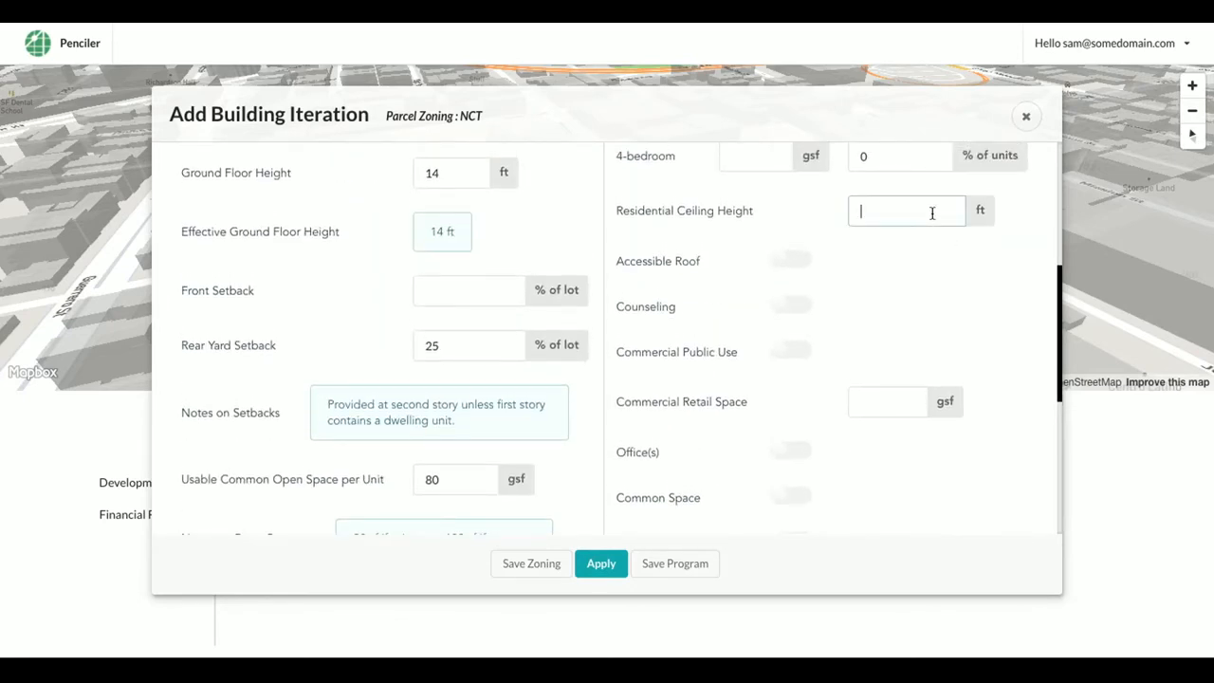
{"action": "type", "text": "10"}
{"action": "left_click", "coordinate": [919, 256]}
{"action": "left_click", "coordinate": [599, 569]}
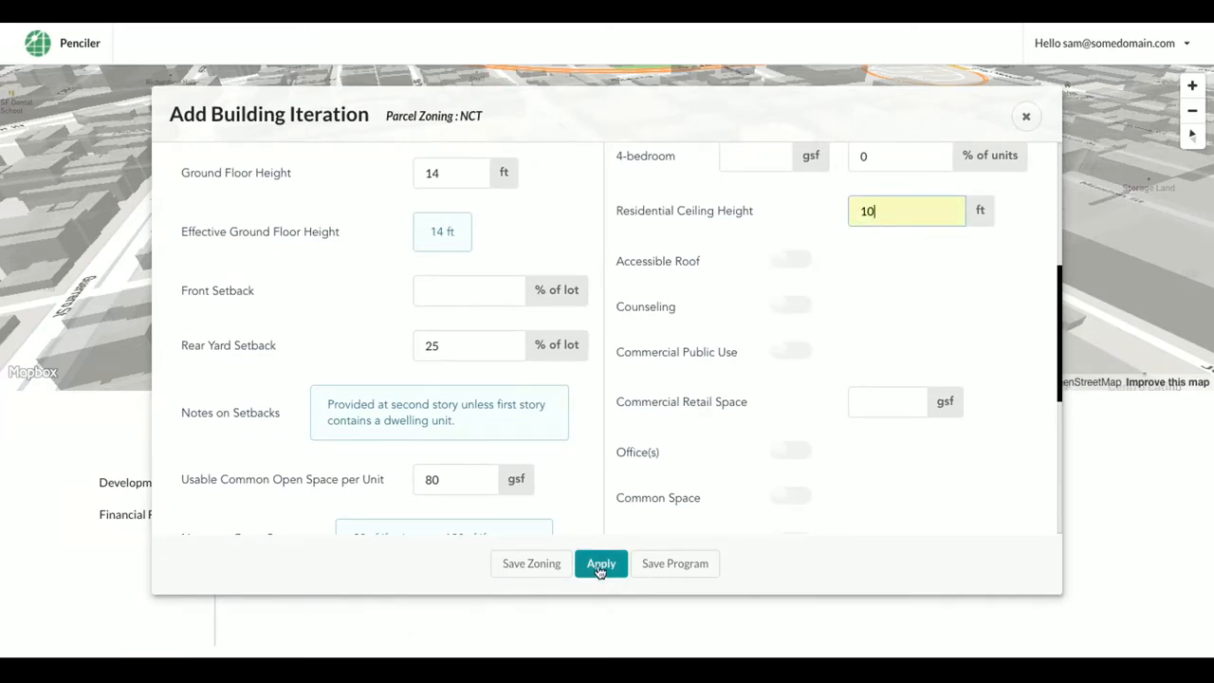
{"action": "left_click", "coordinate": [600, 566]}
Name the building iteration 'Option 1' and save it
{"action": "left_click", "coordinate": [564, 326]}
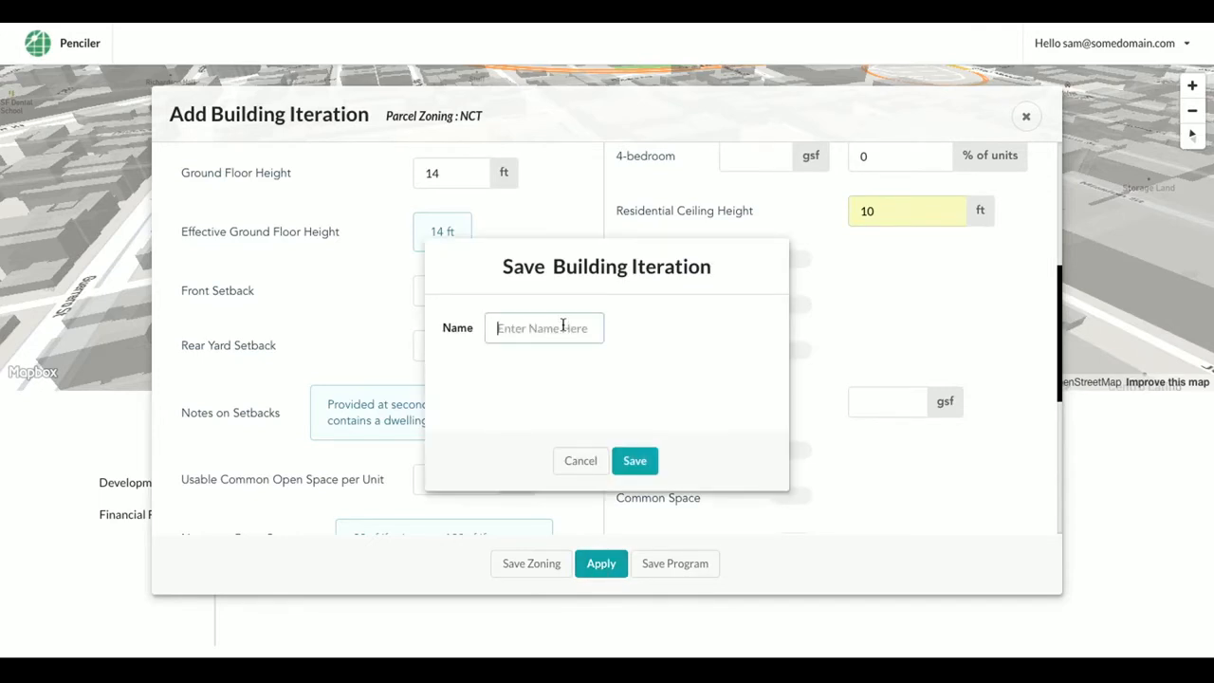
{"action": "type", "text": "Option 1"}
{"action": "left_click", "coordinate": [649, 464]}
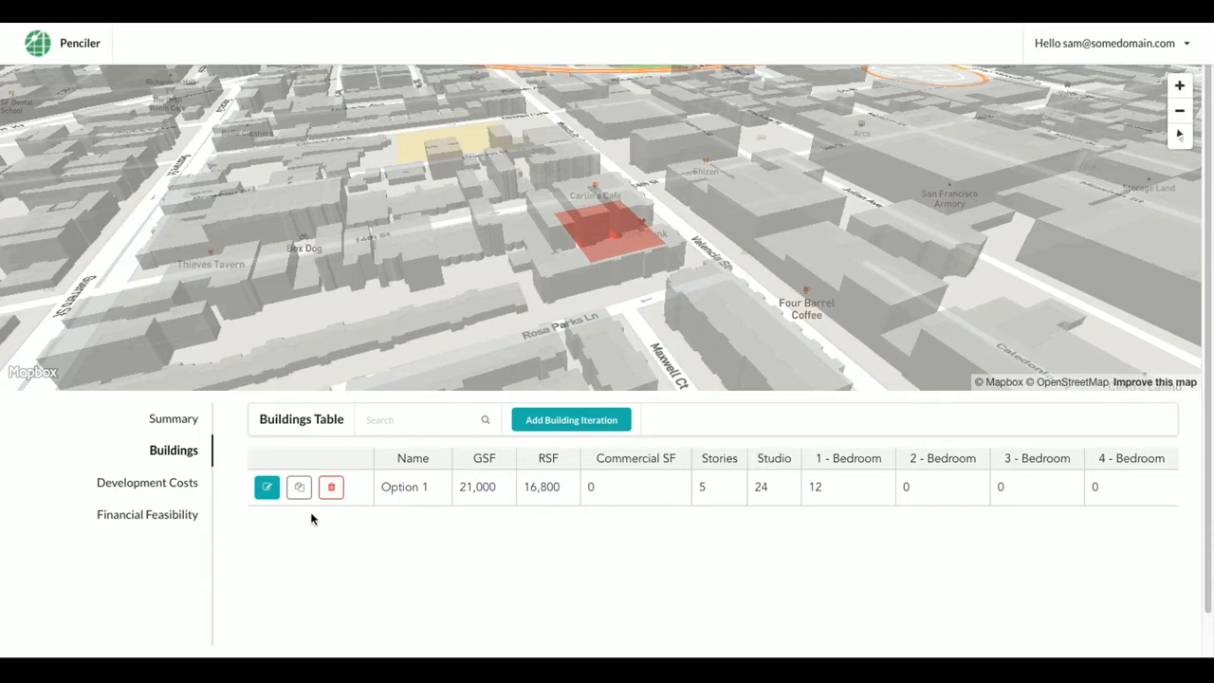
Set Option 1's total development cost to 600000 per unit
{"action": "left_click", "coordinate": [178, 482]}
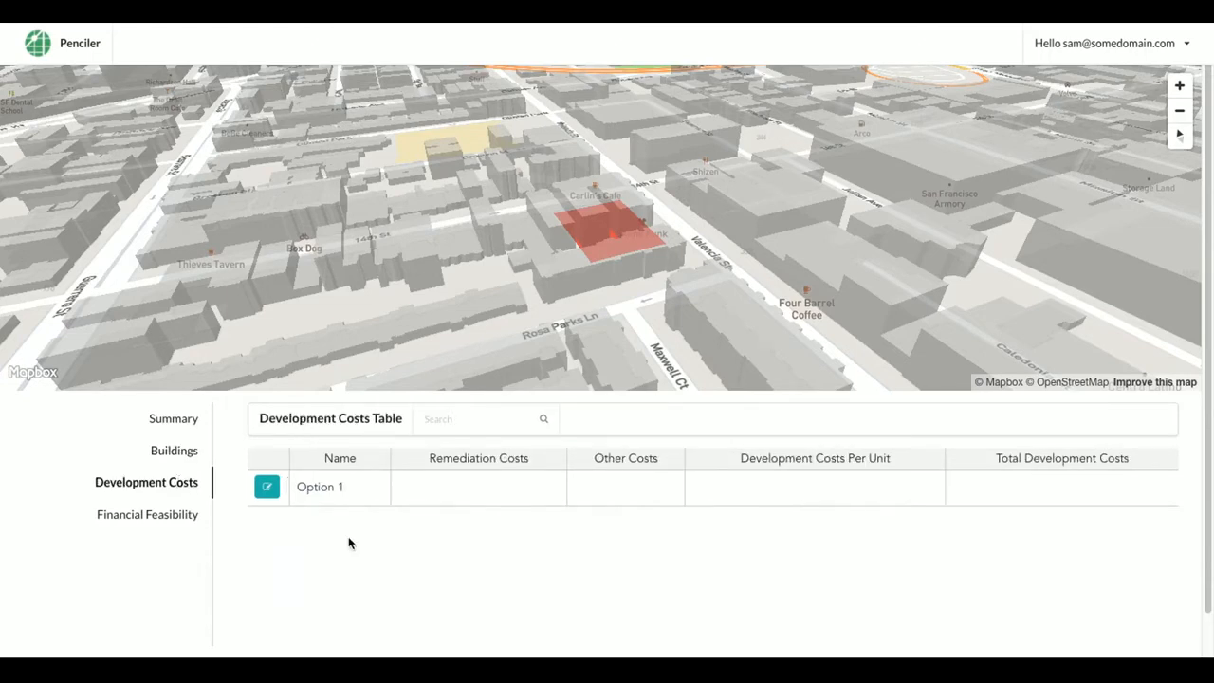
{"action": "left_click", "coordinate": [267, 487]}
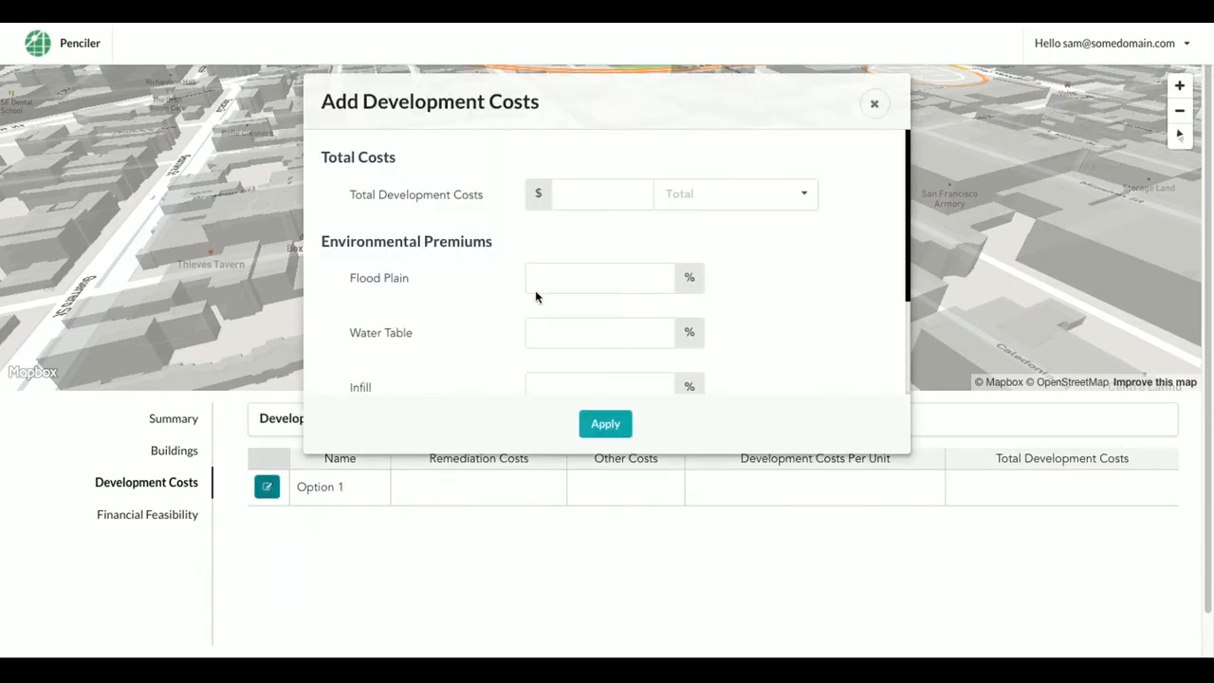
{"action": "left_click", "coordinate": [573, 197]}
{"action": "type", "text": "600000"}
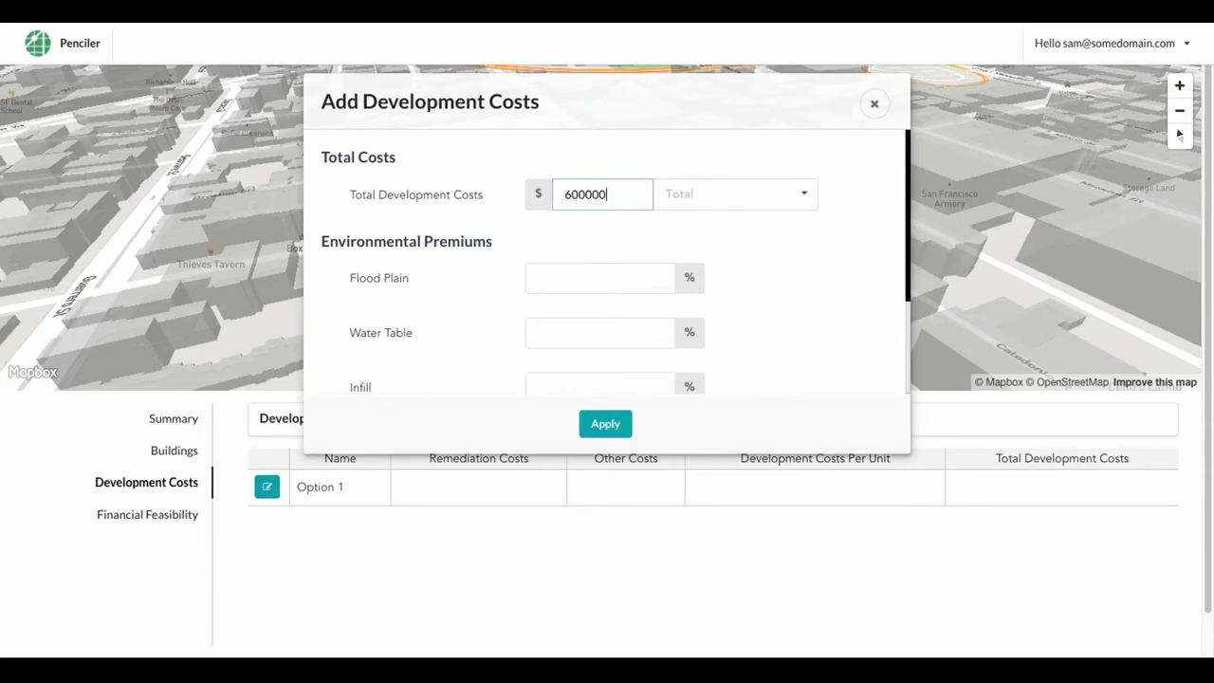
{"action": "left_click", "coordinate": [705, 197]}
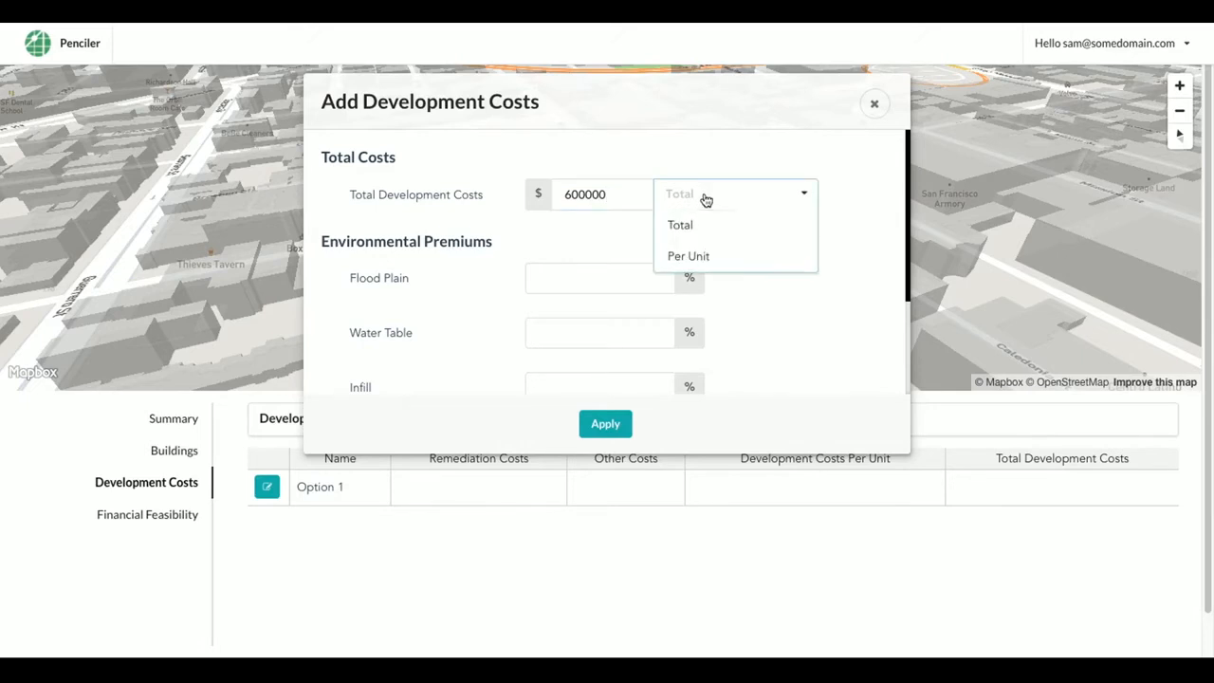
{"action": "left_click", "coordinate": [709, 258]}
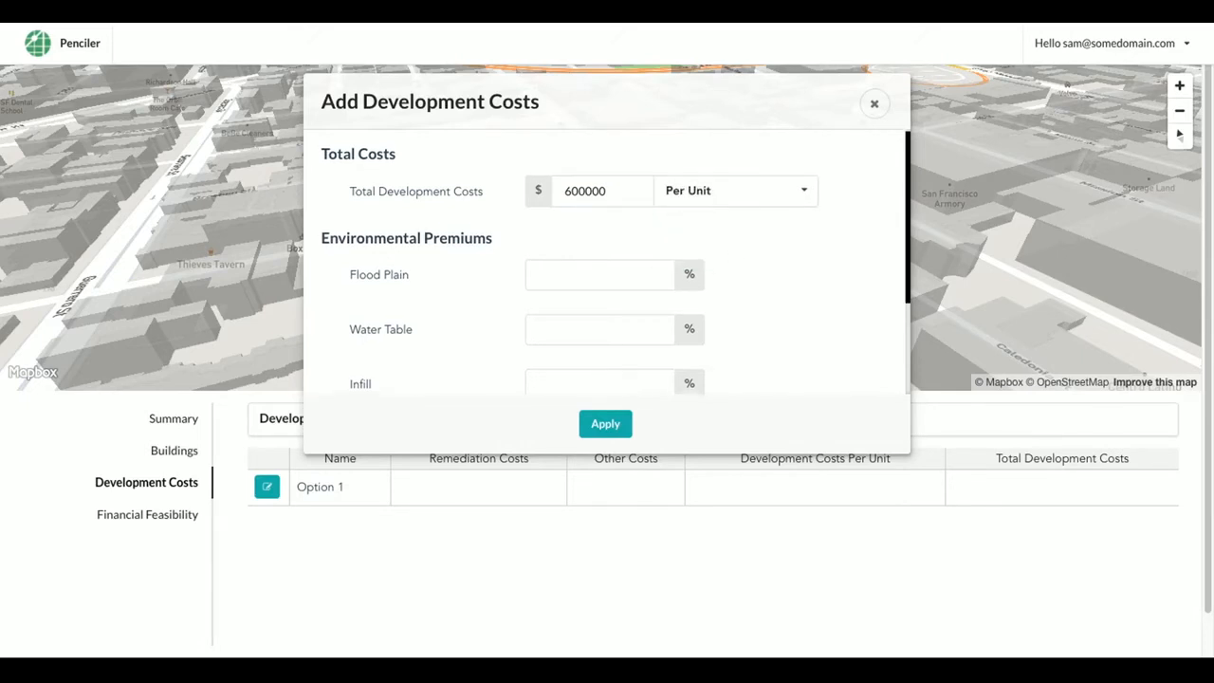
{"action": "scroll", "coordinate": [732, 256], "scroll_direction": "down", "scroll_amount": 3}
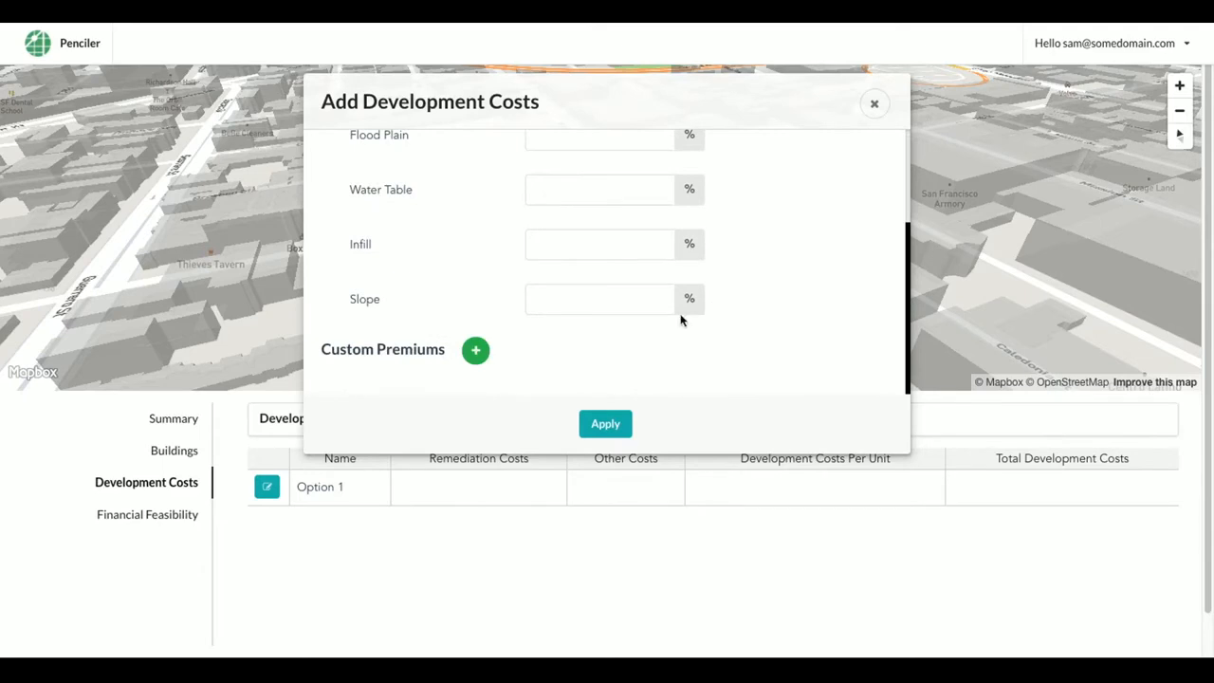
Add a 'Public art' custom premium of 5, apply the development costs, and open Option 1's financial assumptions
{"action": "left_click", "coordinate": [478, 351]}
{"action": "scroll", "coordinate": [694, 352], "scroll_direction": "down", "scroll_amount": 1}
{"action": "left_click", "coordinate": [476, 348]}
{"action": "type", "text": "Public art"}
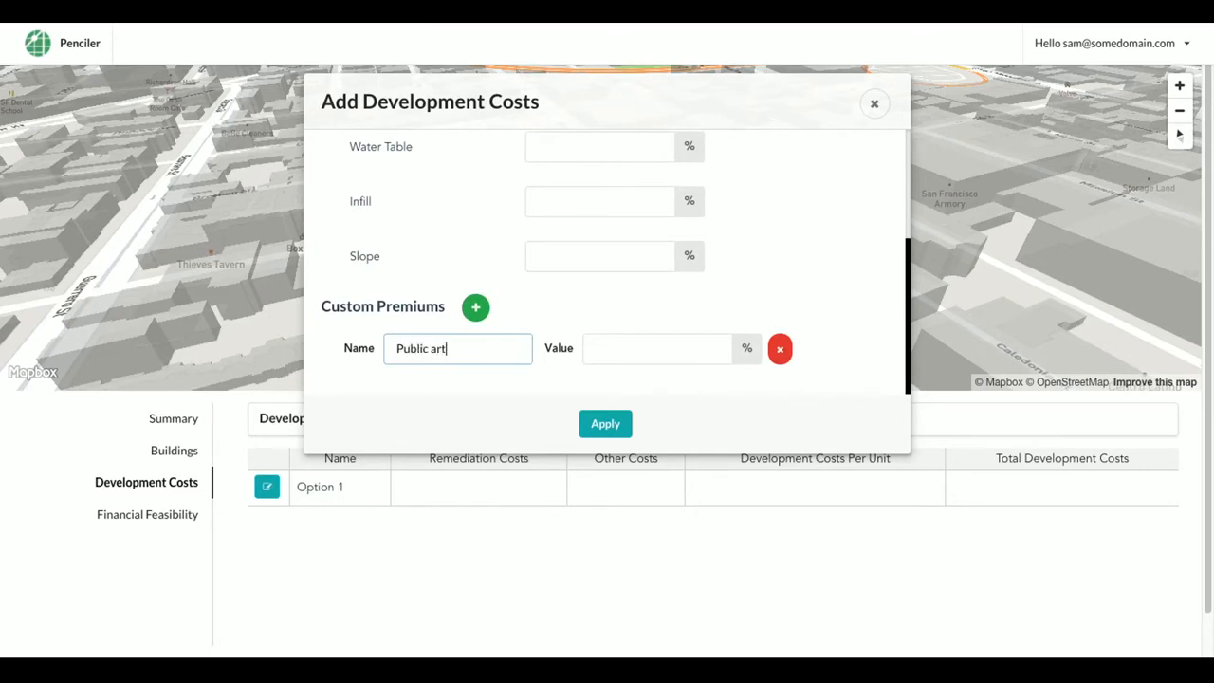
{"action": "key", "text": "Tab"}
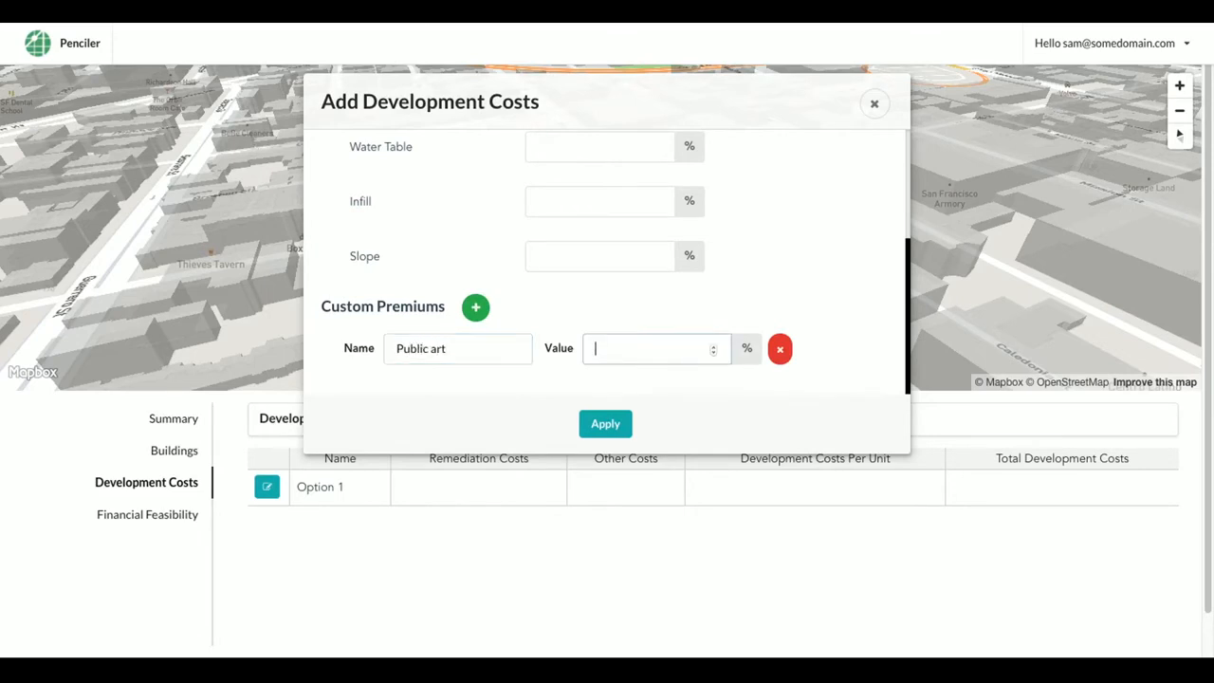
{"action": "type", "text": "1"}
{"action": "key", "text": "BackSpace"}
{"action": "type", "text": "5"}
{"action": "left_click", "coordinate": [597, 423]}
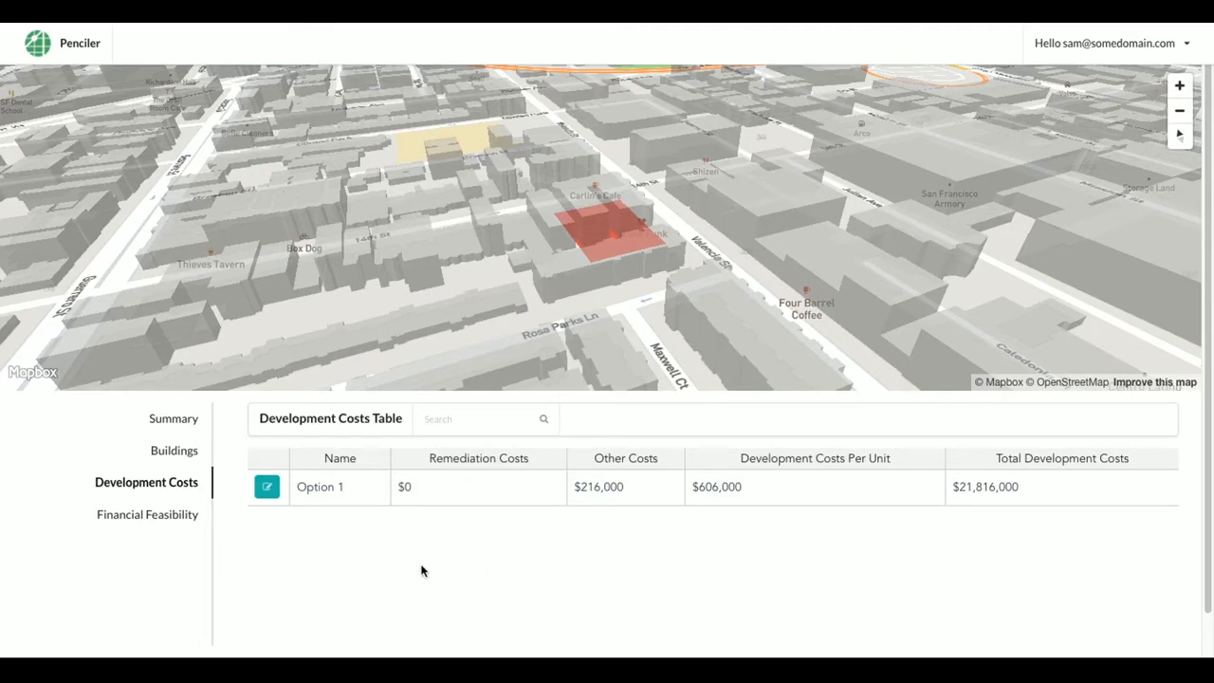
{"action": "left_click", "coordinate": [163, 513]}
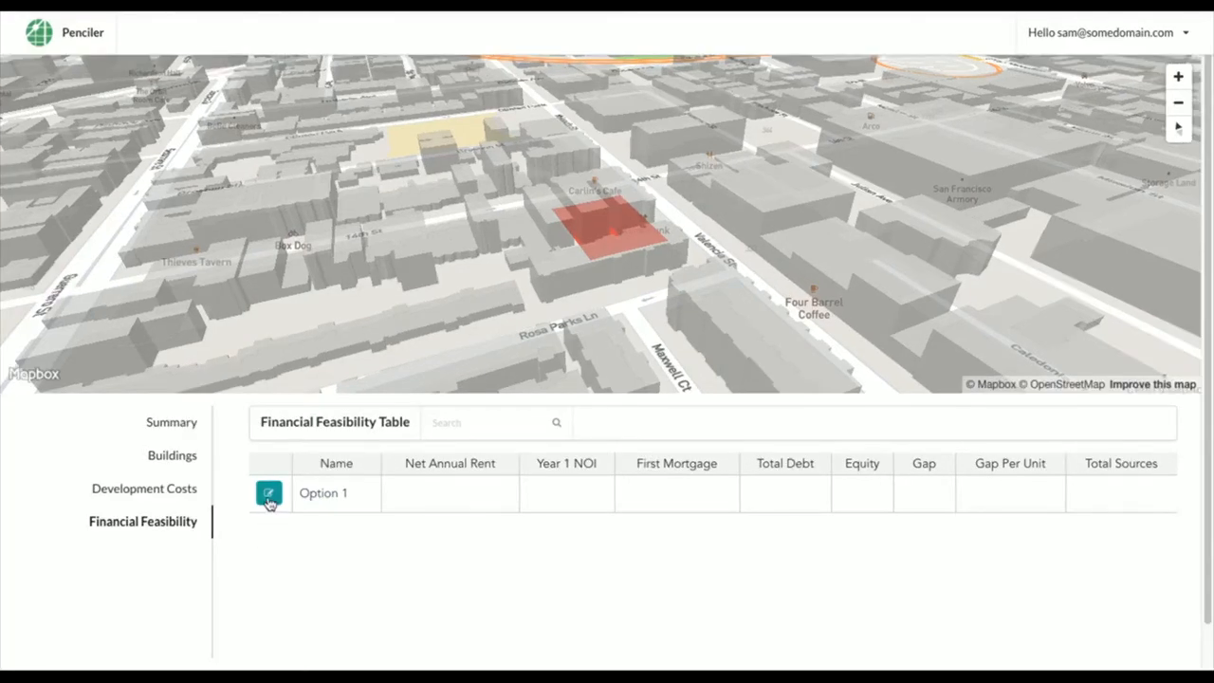
{"action": "left_click", "coordinate": [268, 494]}
Enter 3% residential vacancy, a 2.5% rent inflator, $8000 operating expenses and a 2.5% expense inflator
{"action": "left_click", "coordinate": [398, 238]}
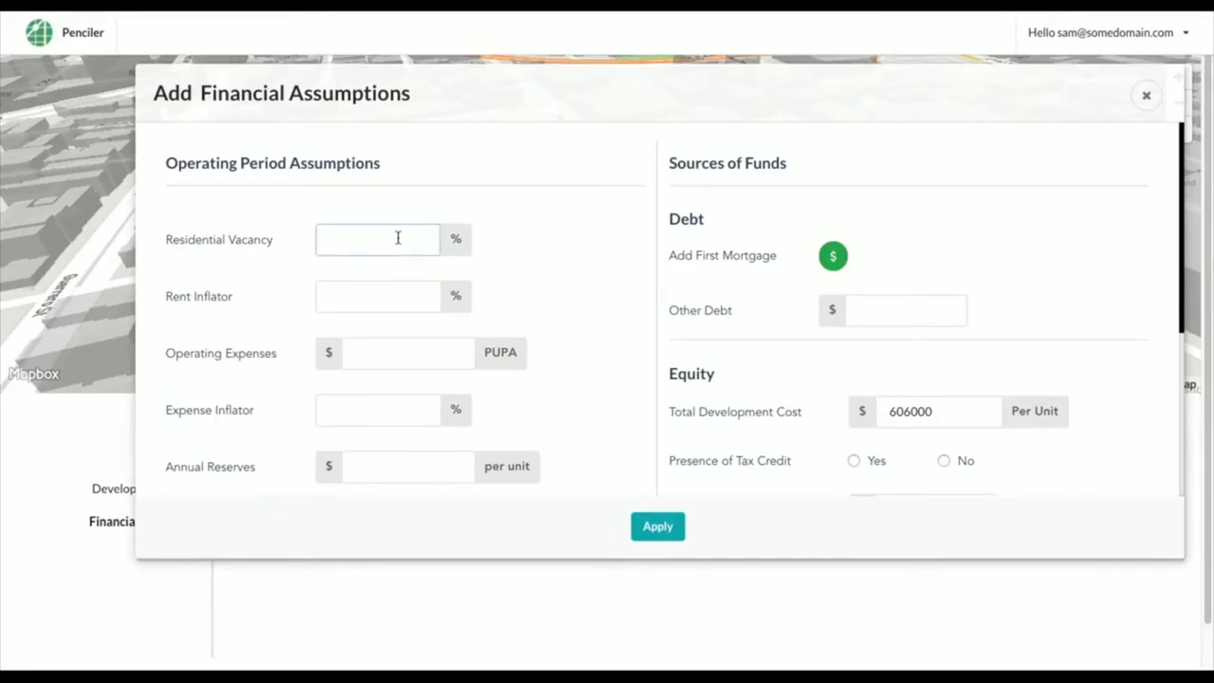
{"action": "type", "text": "3"}
{"action": "left_click", "coordinate": [422, 287]}
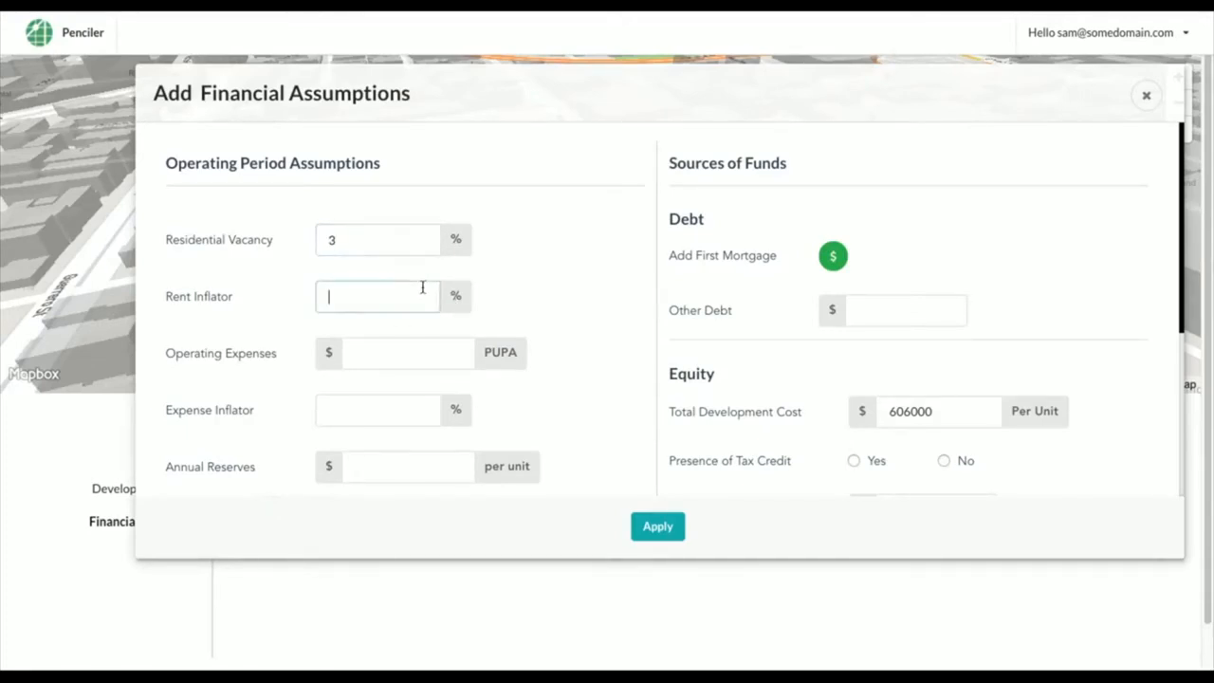
{"action": "type", "text": "2.5"}
{"action": "left_click", "coordinate": [413, 351]}
{"action": "type", "text": "8000"}
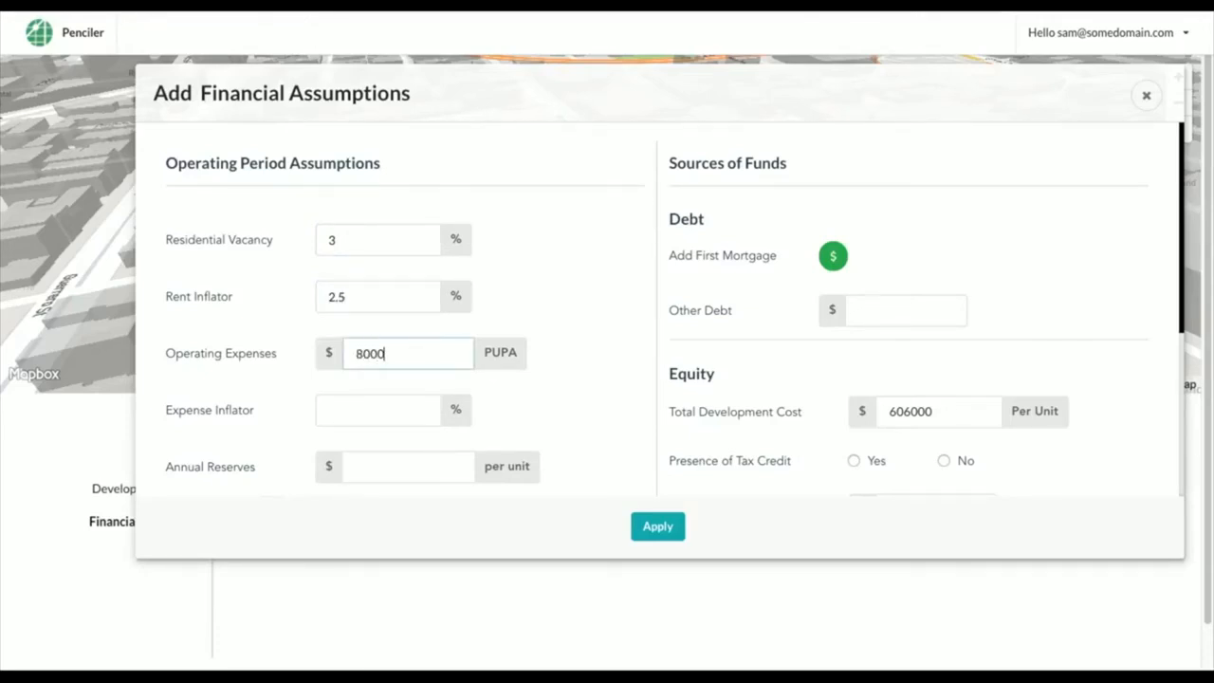
{"action": "left_click", "coordinate": [392, 406]}
{"action": "type", "text": "2.5"}
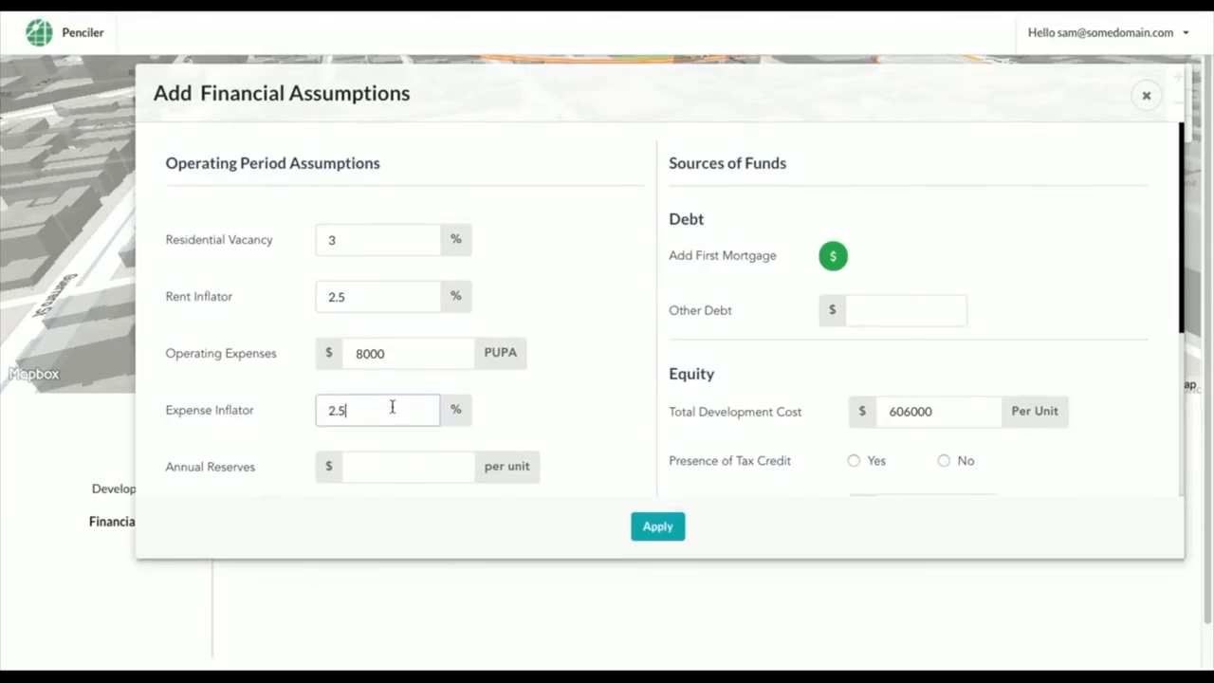
Set annual reserves to $400 per unit and manager units to 1
{"action": "scroll", "coordinate": [483, 399], "scroll_direction": "down", "scroll_amount": 2}
{"action": "left_click", "coordinate": [447, 313]}
{"action": "type", "text": "400"}
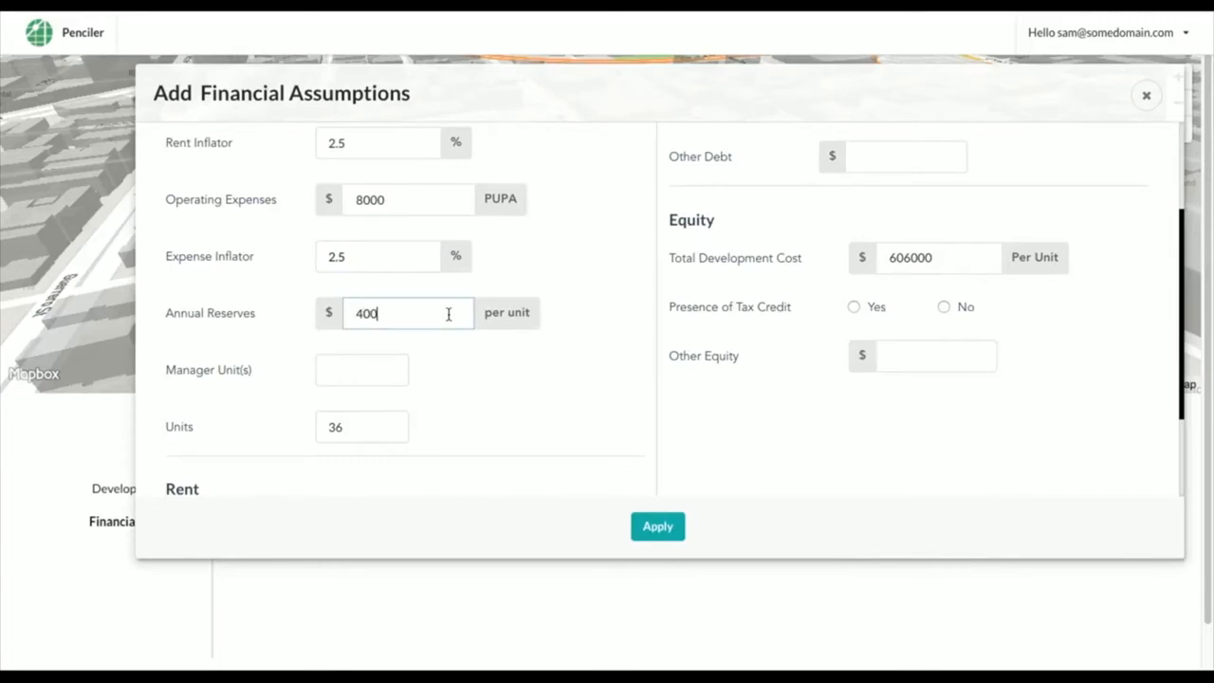
{"action": "left_click", "coordinate": [356, 372]}
{"action": "type", "text": "1"}
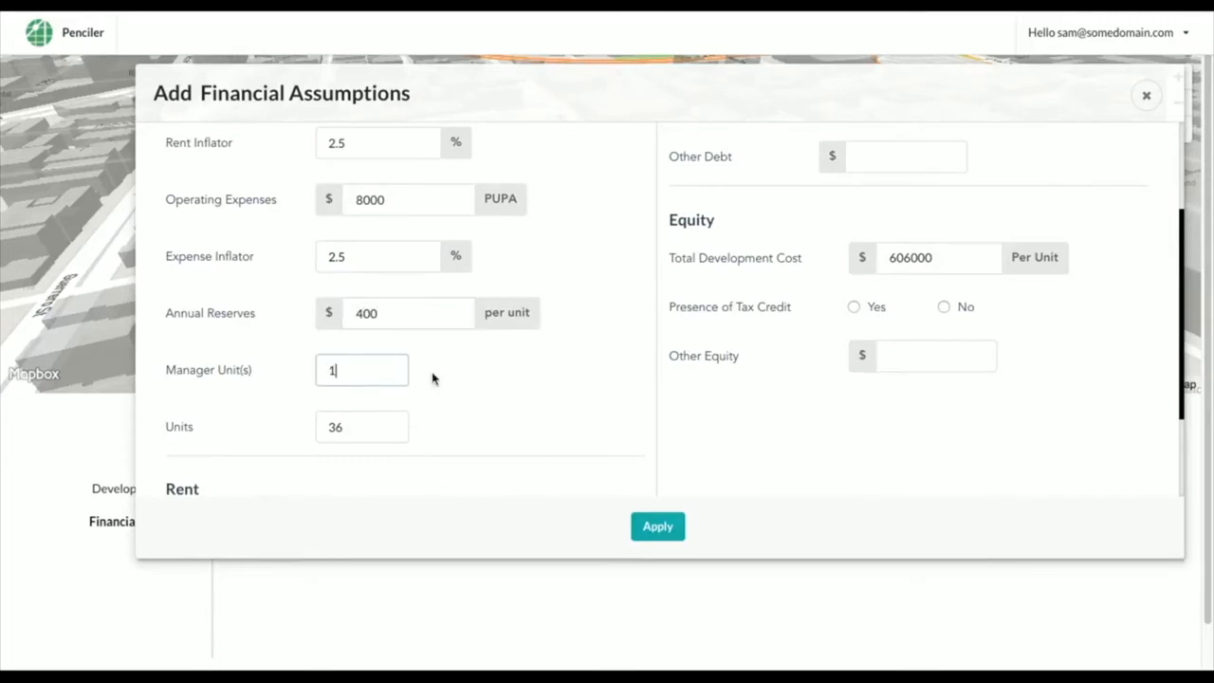
{"action": "scroll", "coordinate": [500, 416], "scroll_direction": "down", "scroll_amount": 1}
{"action": "scroll", "coordinate": [502, 417], "scroll_direction": "down", "scroll_amount": 1}
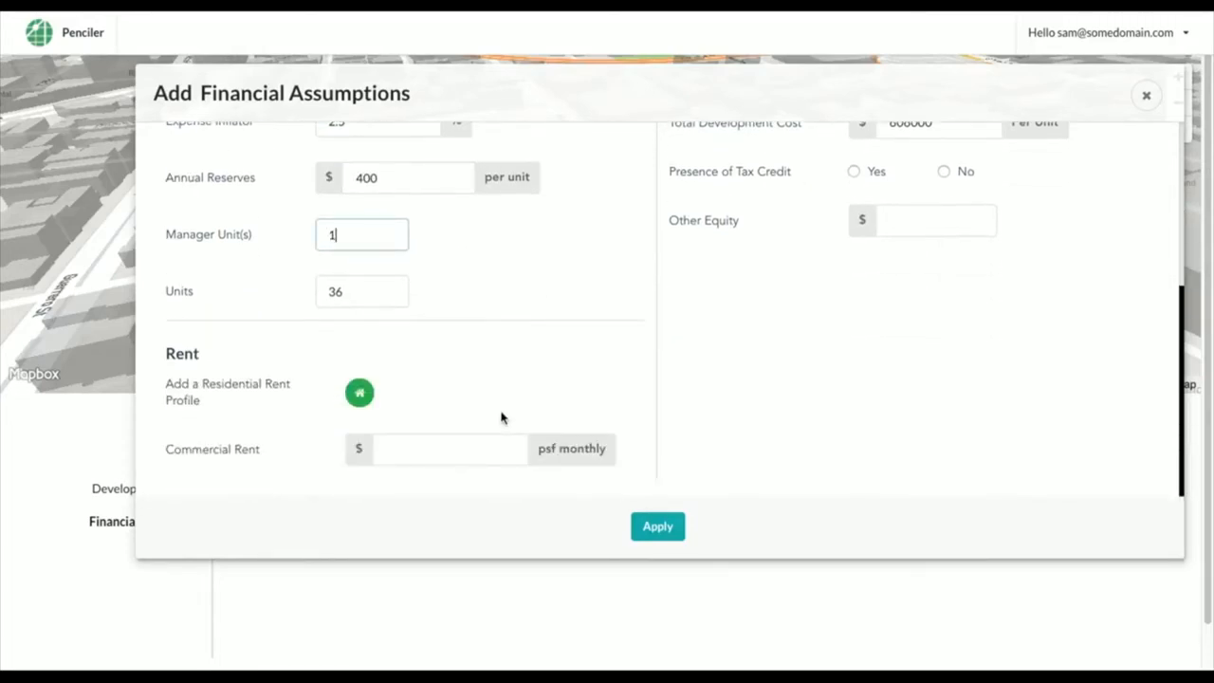
{"action": "left_click", "coordinate": [359, 393]}
Give studios and one-bedrooms 80% AMI, rents $880/$945 and utility allowances $45/$56, then apply
{"action": "left_click", "coordinate": [425, 329]}
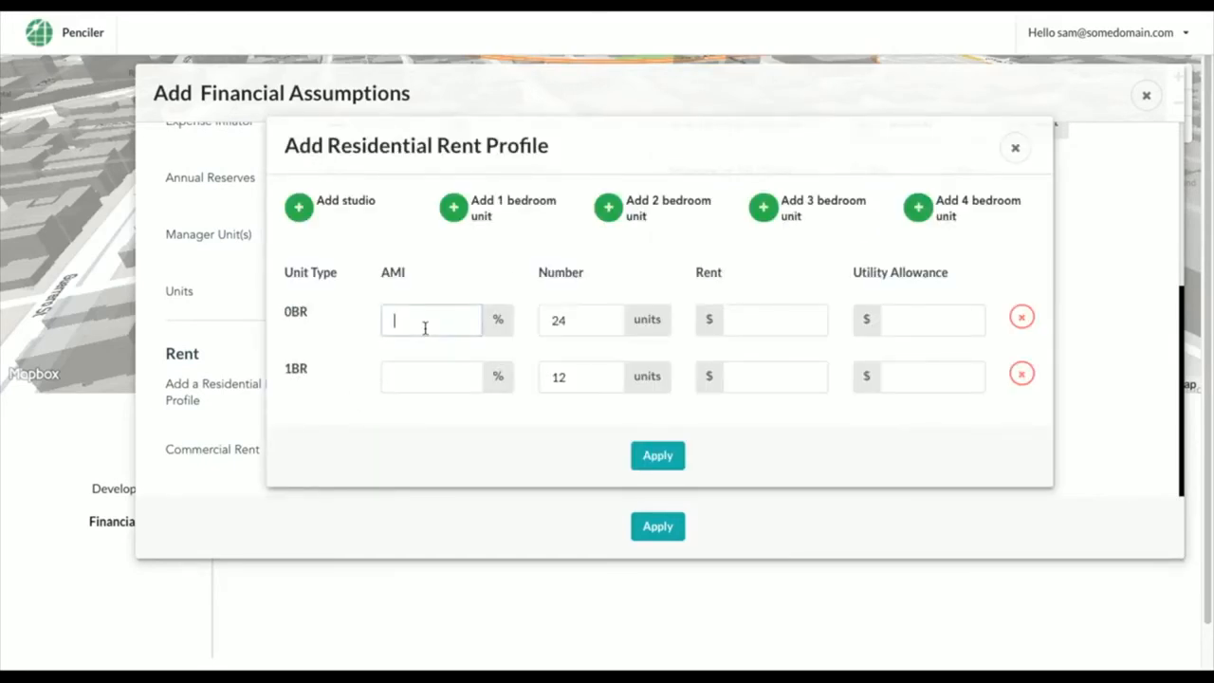
{"action": "type", "text": "80"}
{"action": "left_click", "coordinate": [425, 374]}
{"action": "type", "text": "80"}
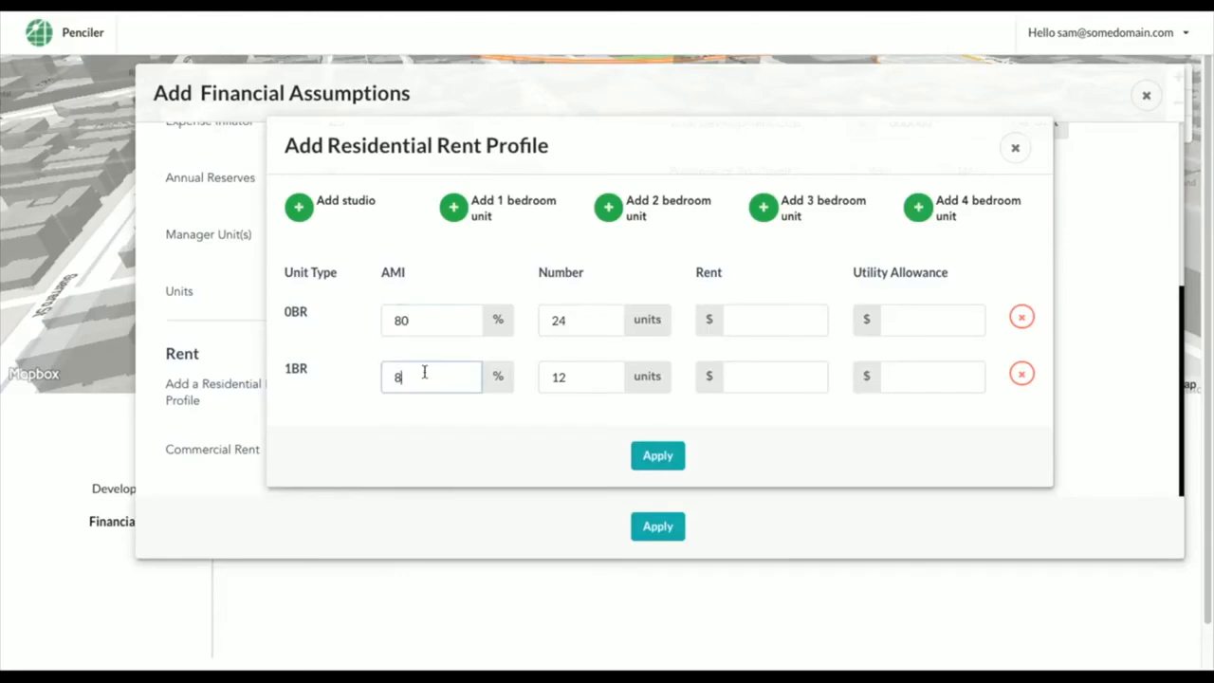
{"action": "left_click", "coordinate": [743, 326]}
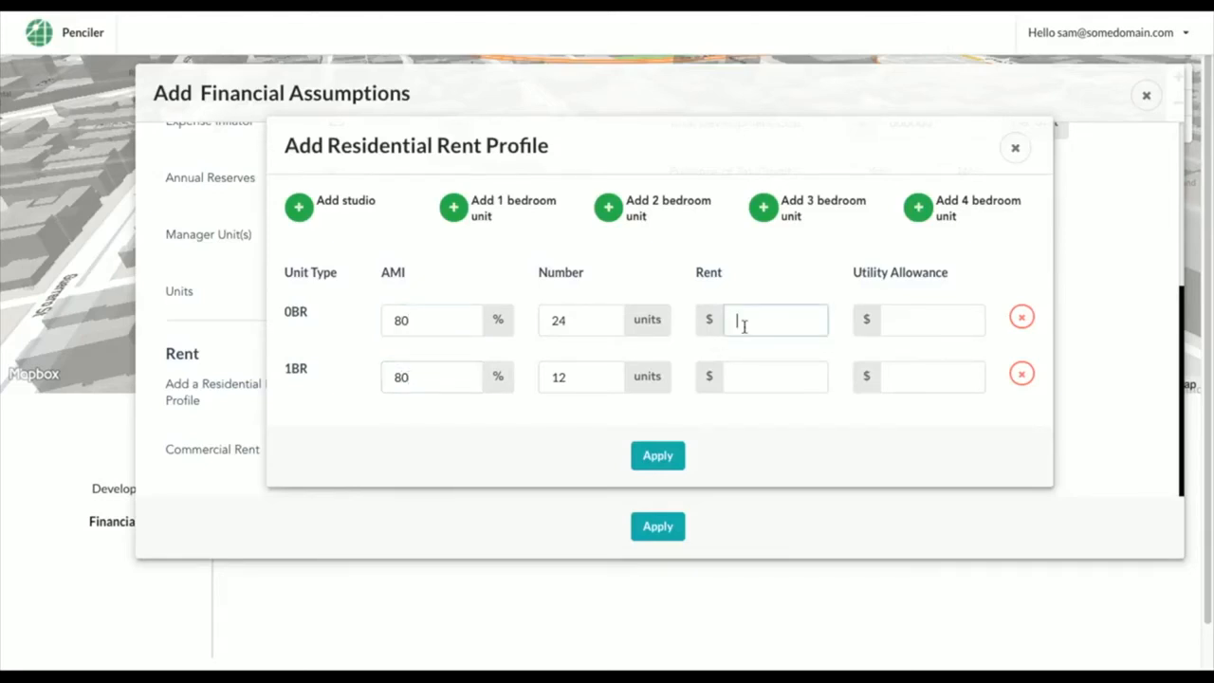
{"action": "type", "text": "880"}
{"action": "left_click", "coordinate": [749, 373]}
{"action": "type", "text": "945"}
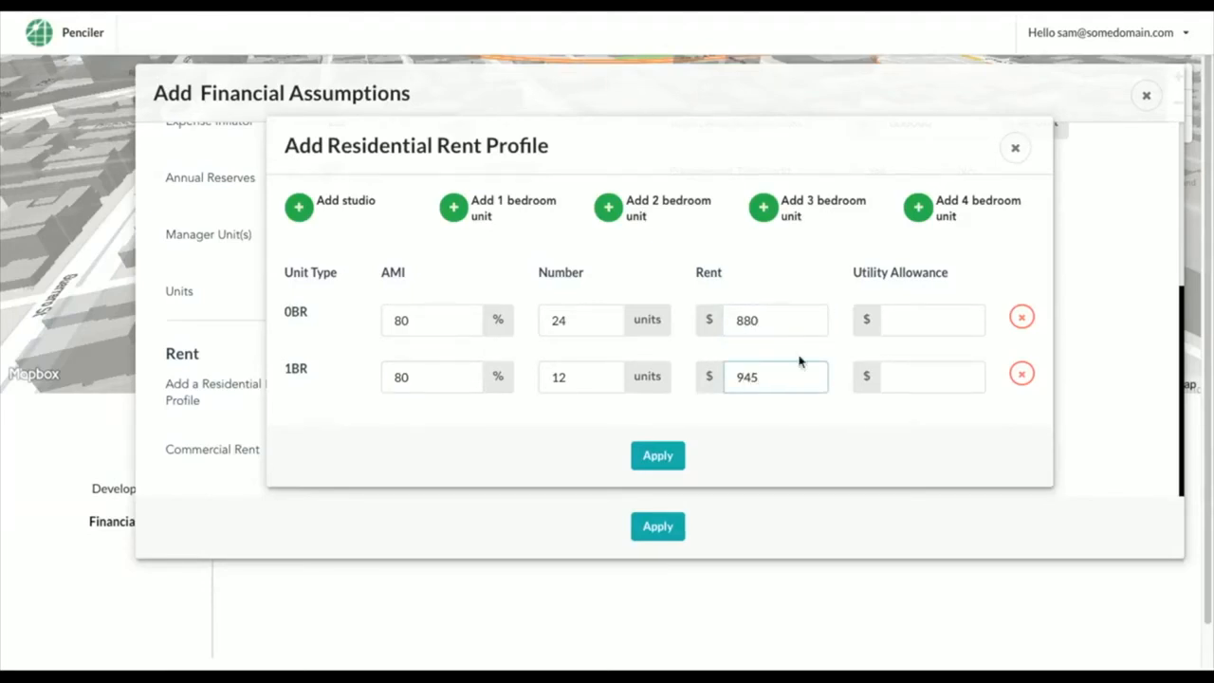
{"action": "left_click", "coordinate": [911, 327]}
{"action": "type", "text": "45"}
{"action": "left_click", "coordinate": [909, 375]}
{"action": "type", "text": "56"}
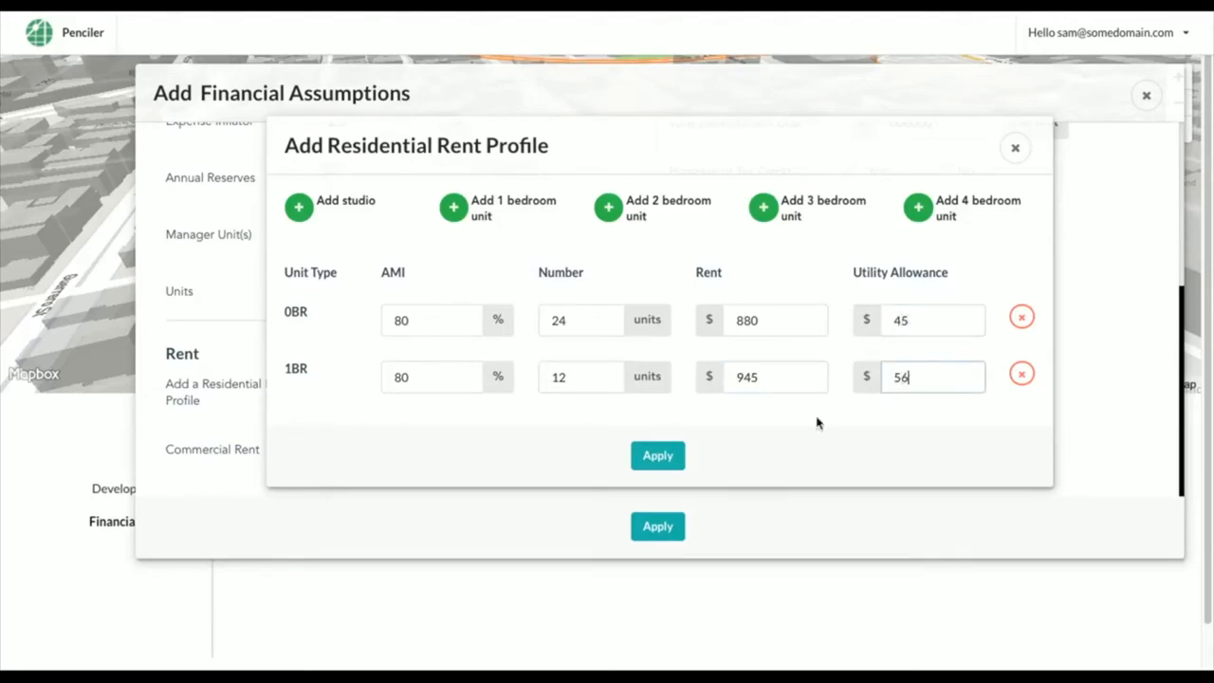
{"action": "left_click", "coordinate": [657, 457]}
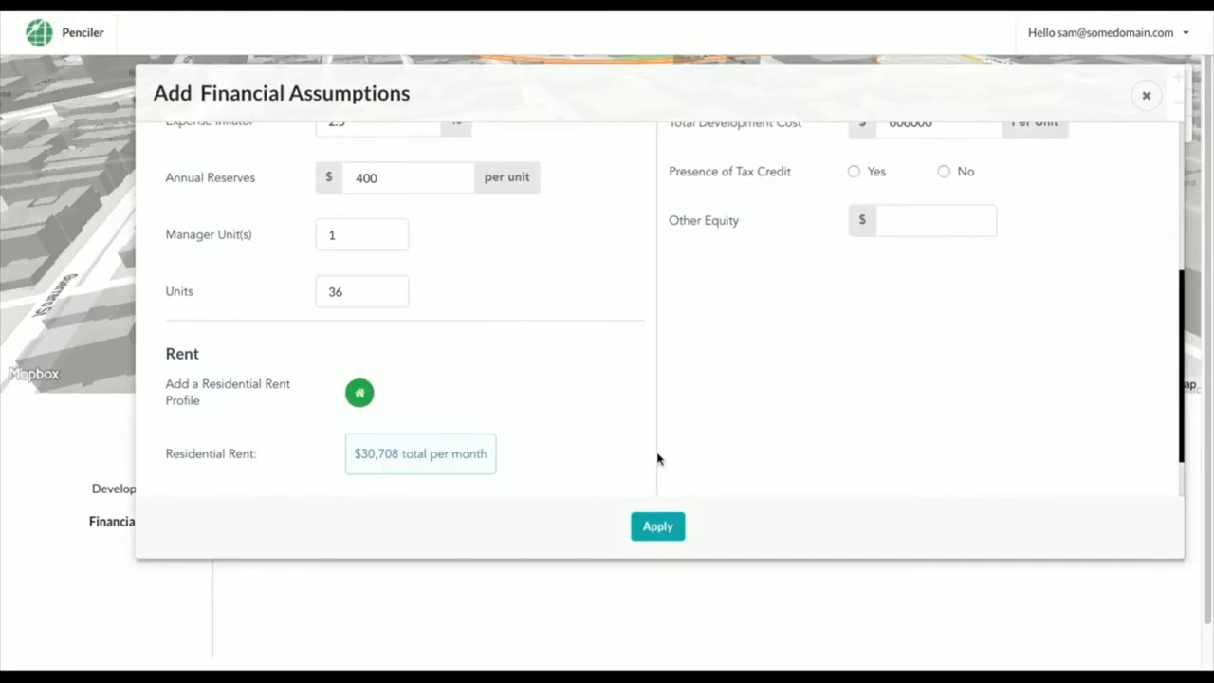
Add a first mortgage with 5% interest, 30-year amortization and 1.15 DCR, plus $1,000,000 other debt
{"action": "scroll", "coordinate": [914, 379], "scroll_direction": "up", "scroll_amount": 3}
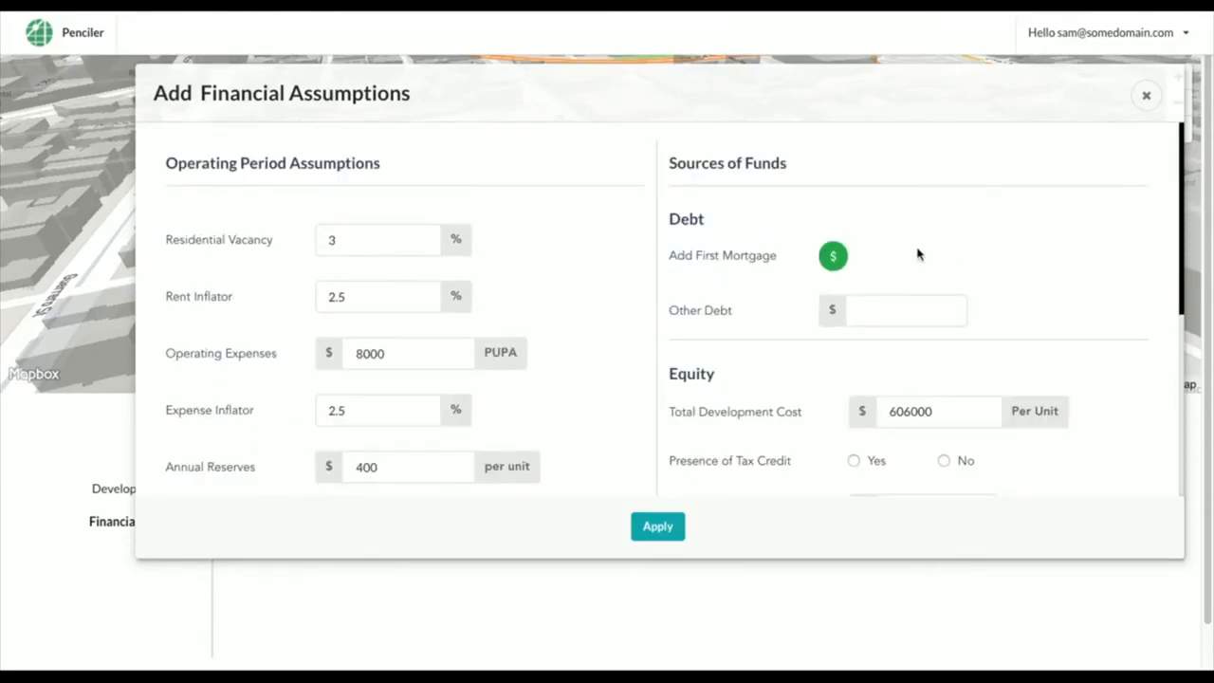
{"action": "left_click", "coordinate": [833, 256]}
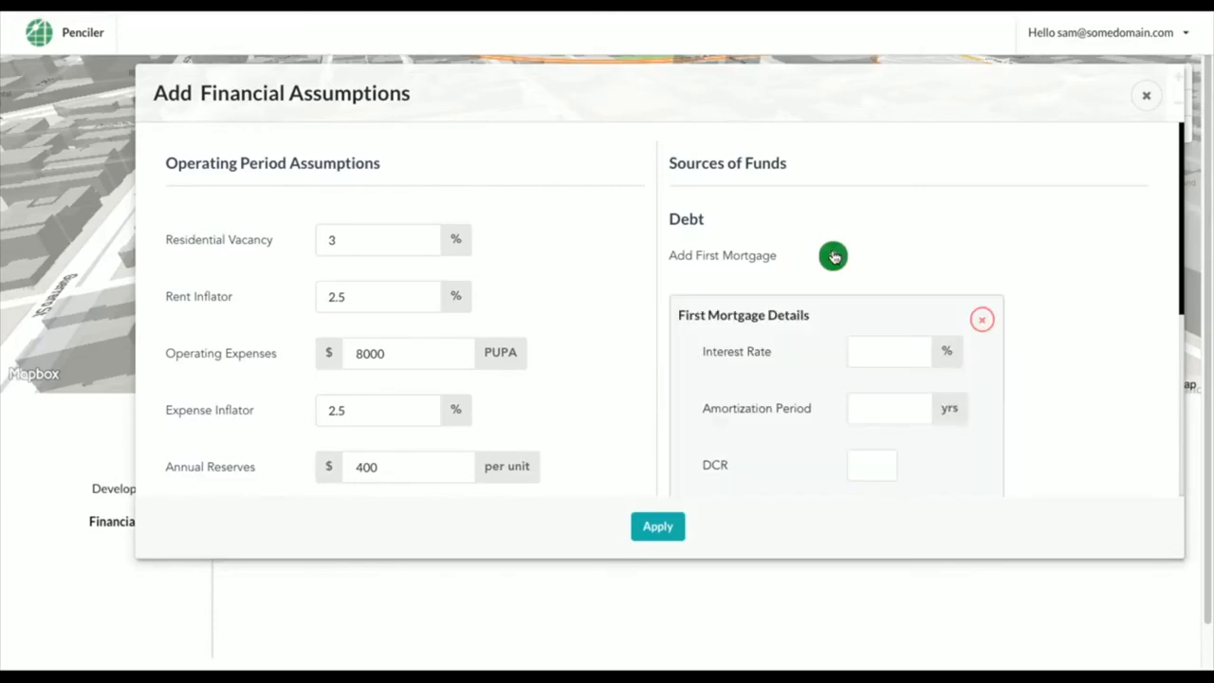
{"action": "left_click", "coordinate": [879, 349]}
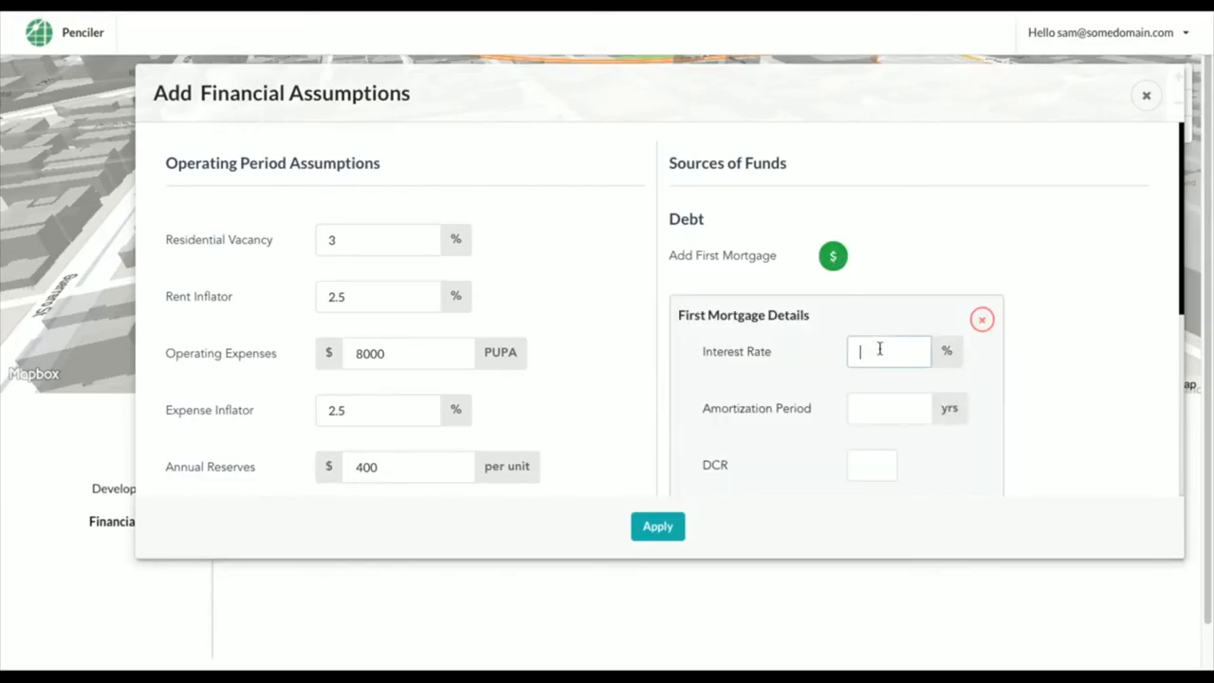
{"action": "type", "text": "5"}
{"action": "left_click", "coordinate": [886, 407]}
{"action": "type", "text": "30"}
{"action": "left_click", "coordinate": [873, 459]}
{"action": "type", "text": "1.15"}
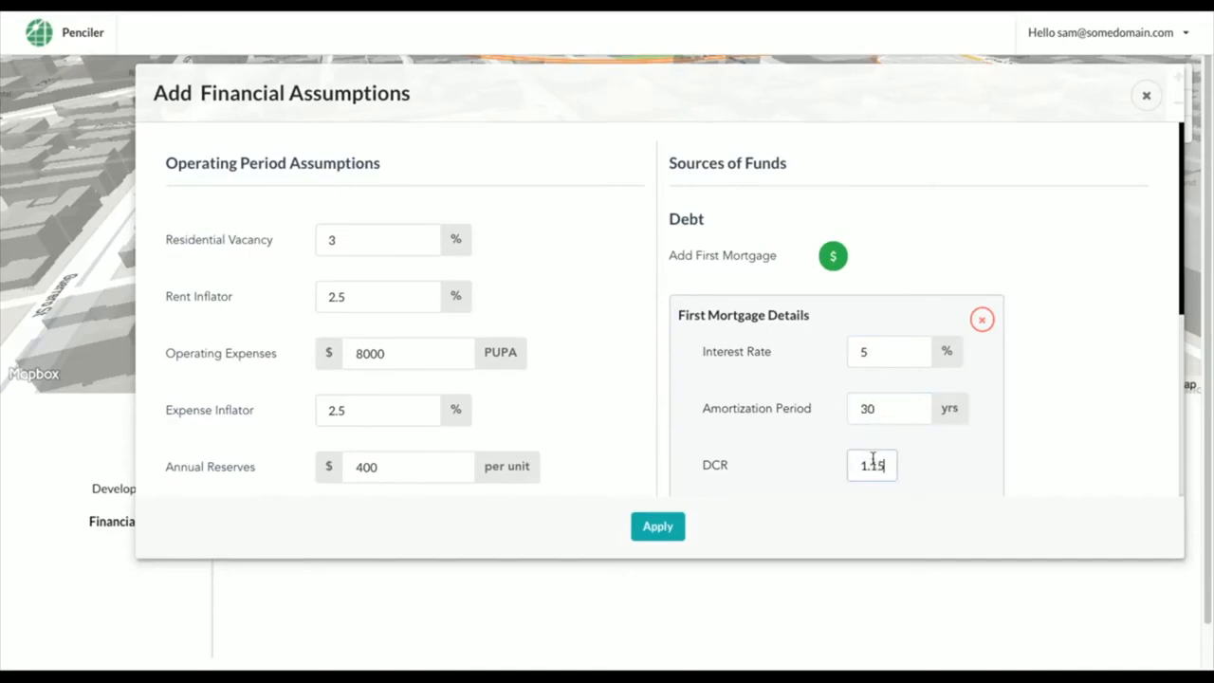
{"action": "scroll", "coordinate": [1081, 413], "scroll_direction": "down", "scroll_amount": 3}
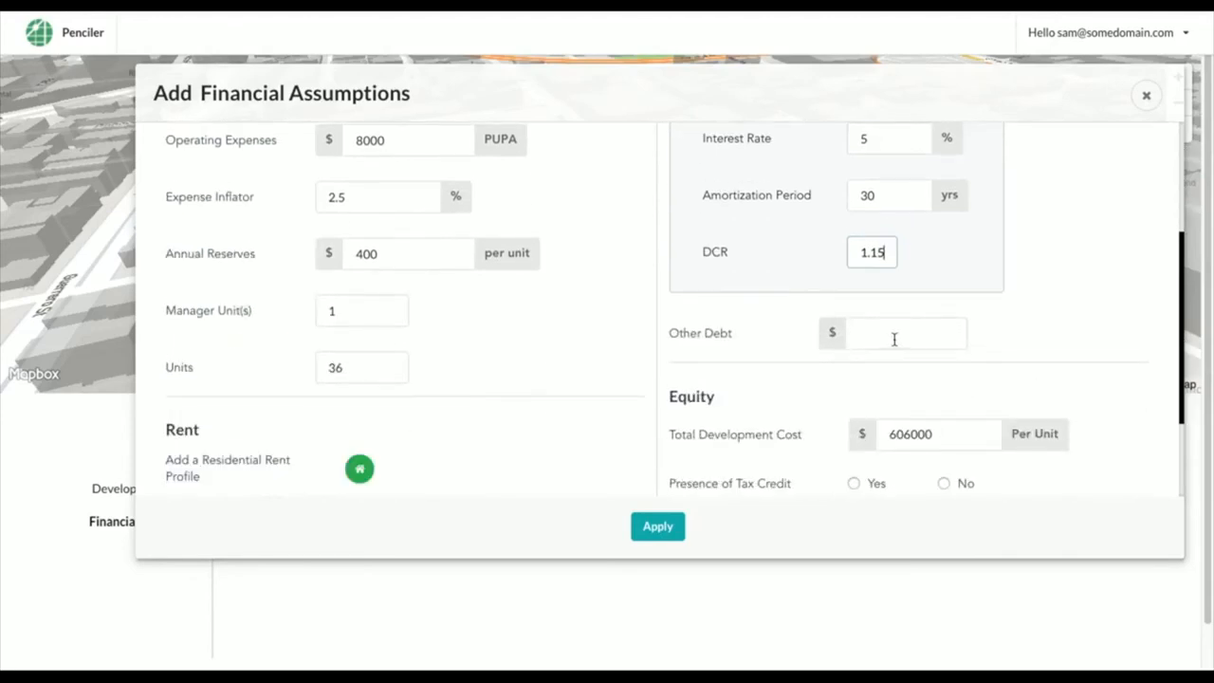
{"action": "left_click", "coordinate": [893, 338]}
{"action": "type", "text": "10"}
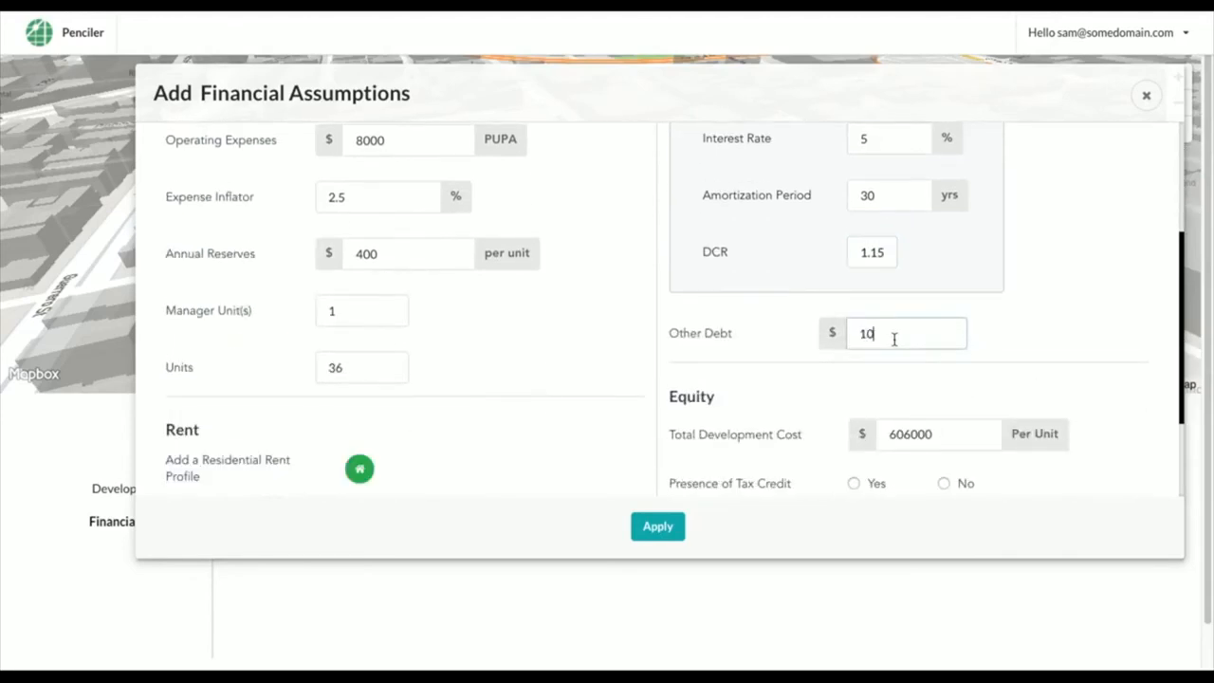
{"action": "type", "text": "00000"}
{"action": "scroll", "coordinate": [1131, 366], "scroll_direction": "down", "scroll_amount": 2}
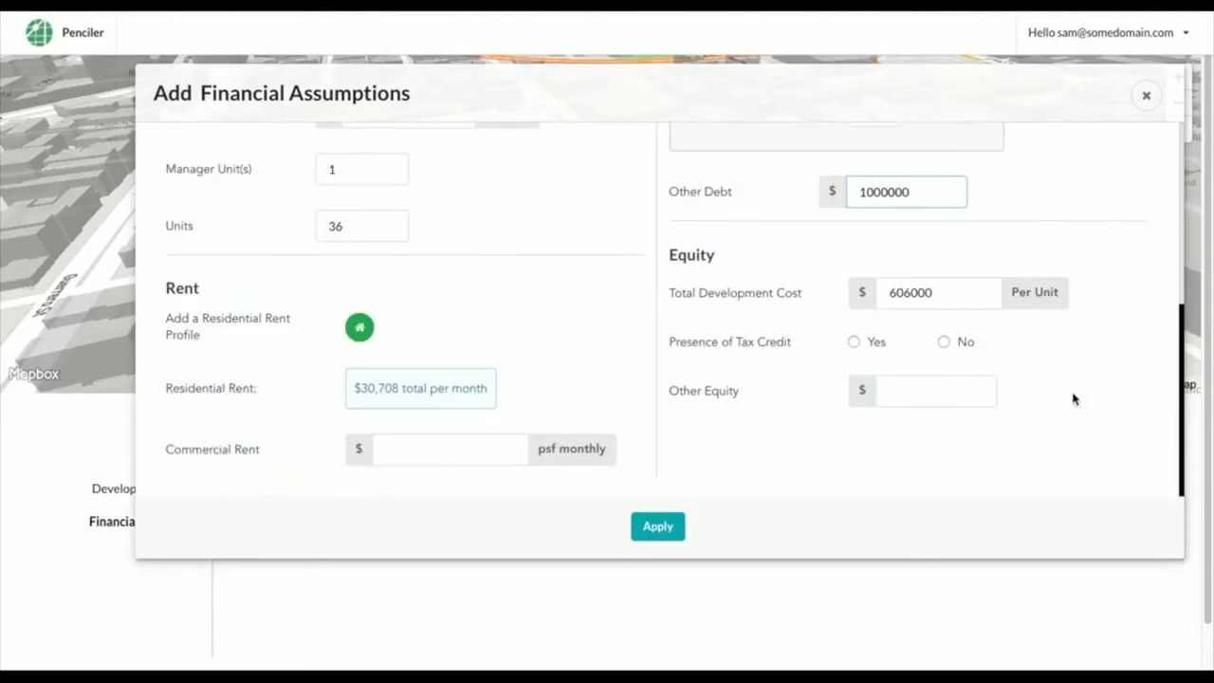
Enable the 4% tax credit with 95% eligible basis and 1.1 tax credit pricing
{"action": "left_click", "coordinate": [853, 342]}
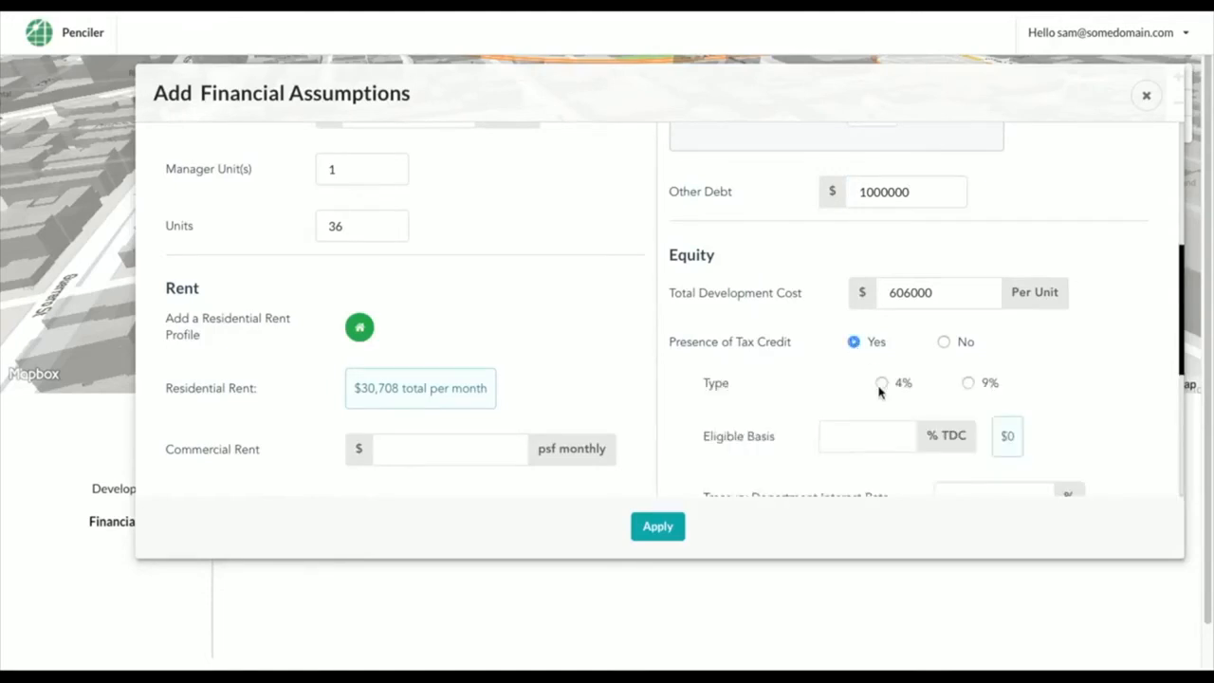
{"action": "scroll", "coordinate": [1059, 388], "scroll_direction": "down", "scroll_amount": 2}
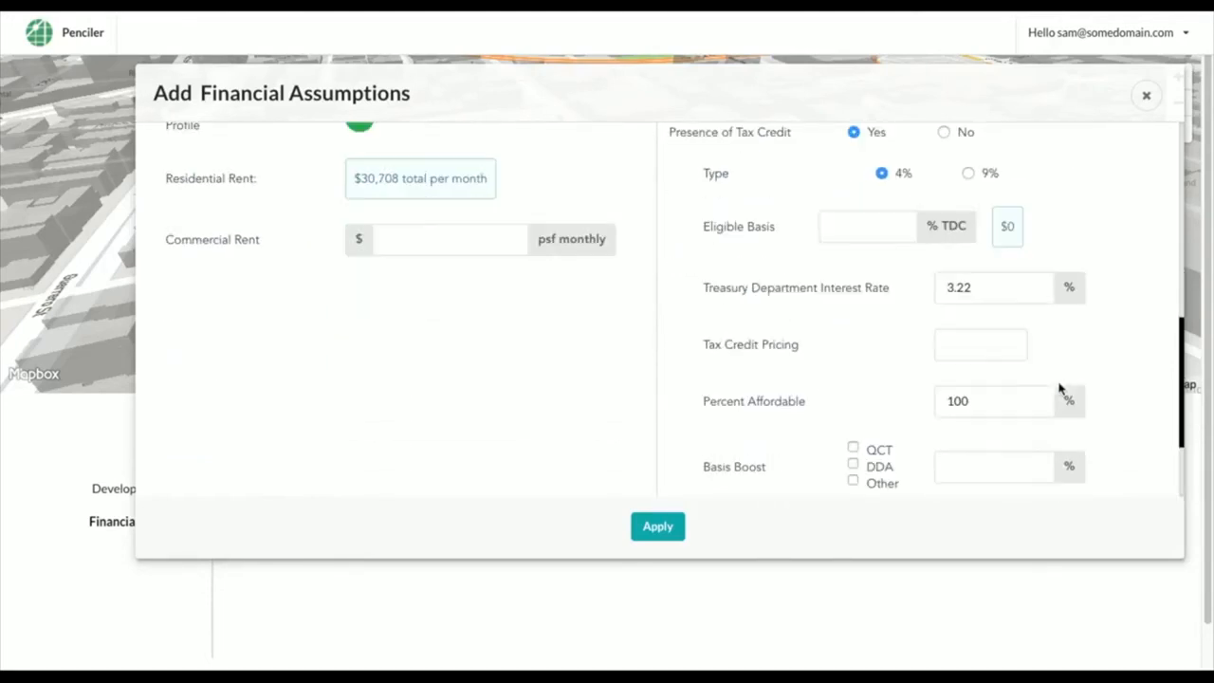
{"action": "left_click", "coordinate": [871, 226]}
{"action": "type", "text": "95"}
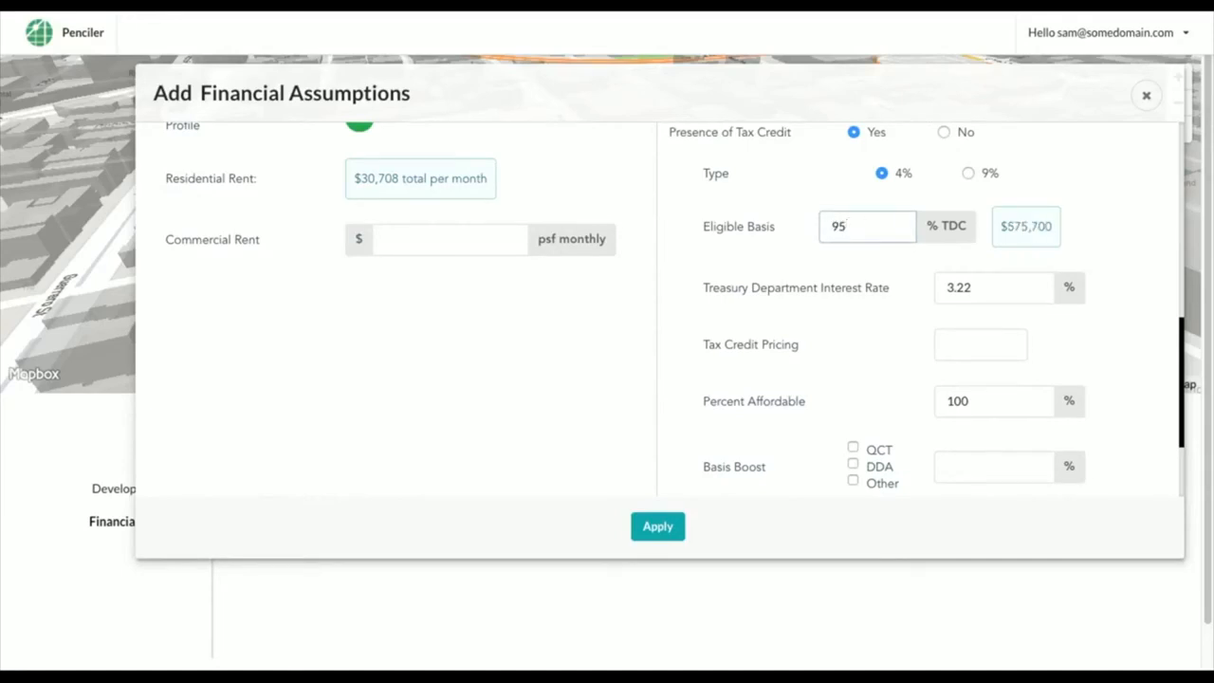
{"action": "left_click", "coordinate": [951, 345]}
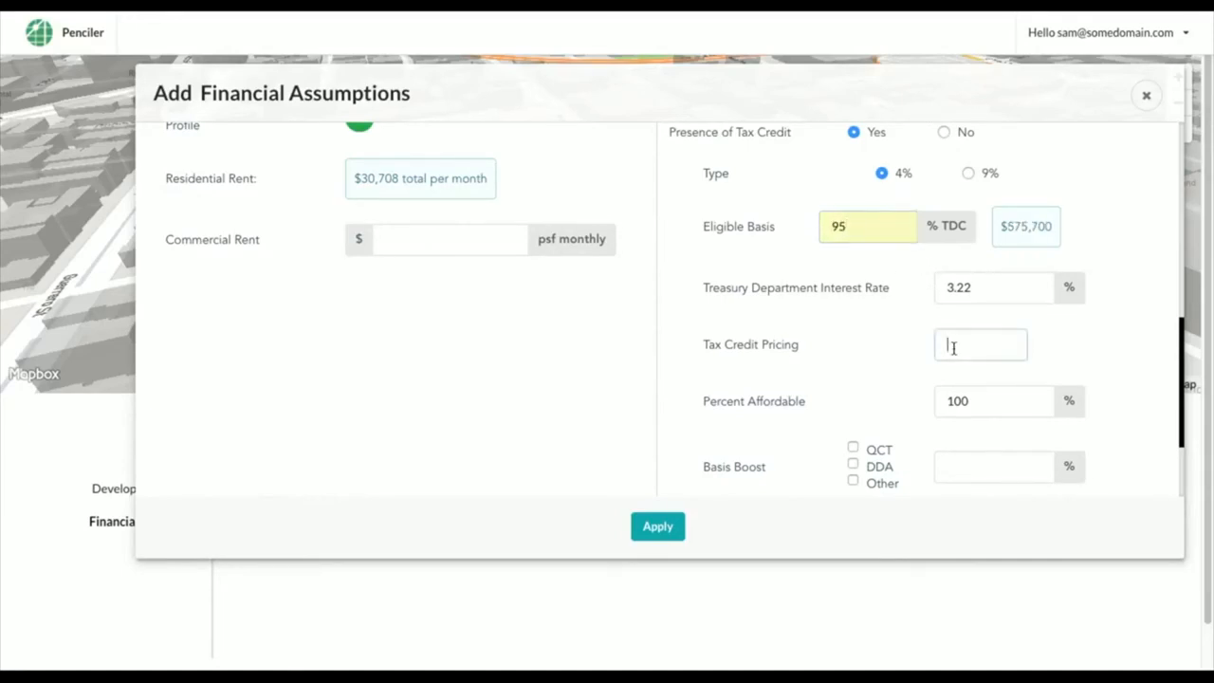
{"action": "type", "text": "1.1"}
Check the QCT basis boost, add $2,000,000 other equity, and apply the financial assumptions
{"action": "scroll", "coordinate": [953, 347], "scroll_direction": "down", "scroll_amount": 2}
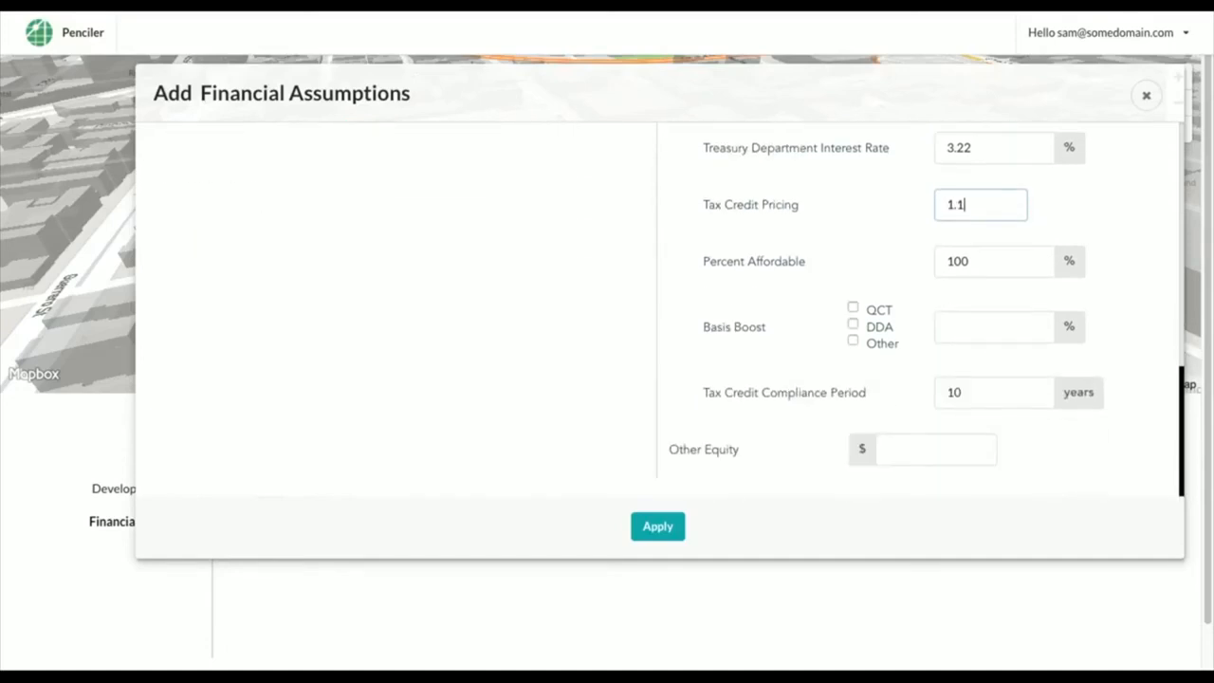
{"action": "left_click", "coordinate": [853, 308]}
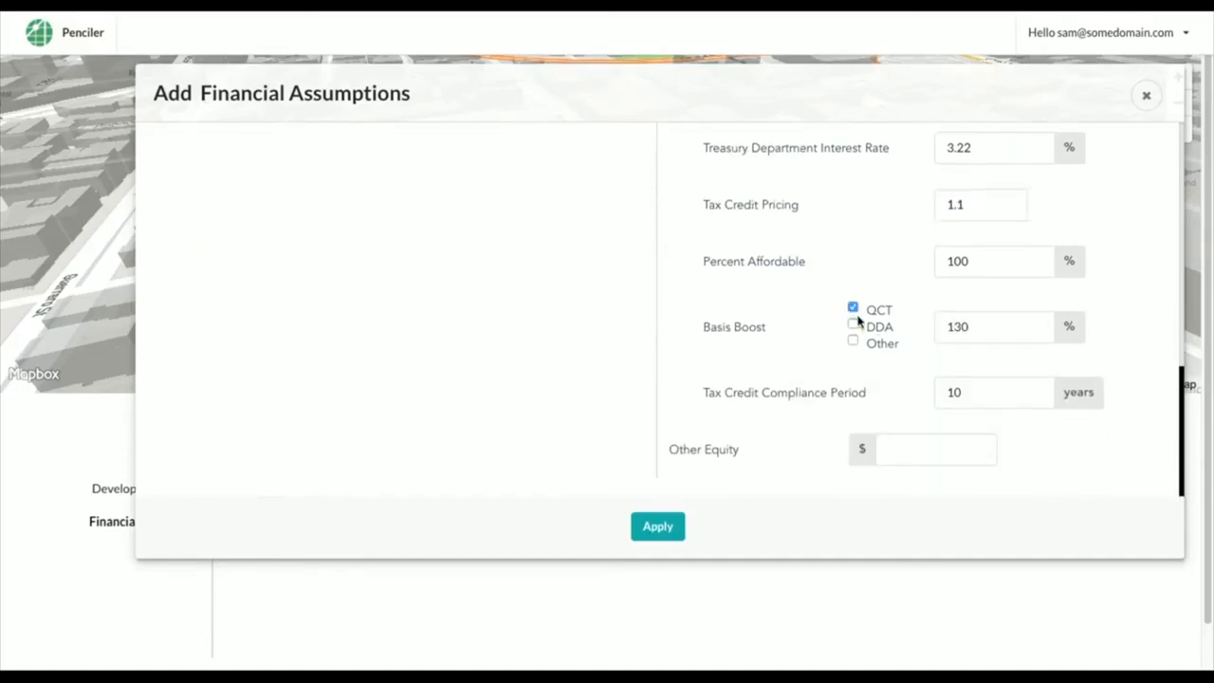
{"action": "left_click", "coordinate": [918, 445]}
{"action": "type", "text": "2000"}
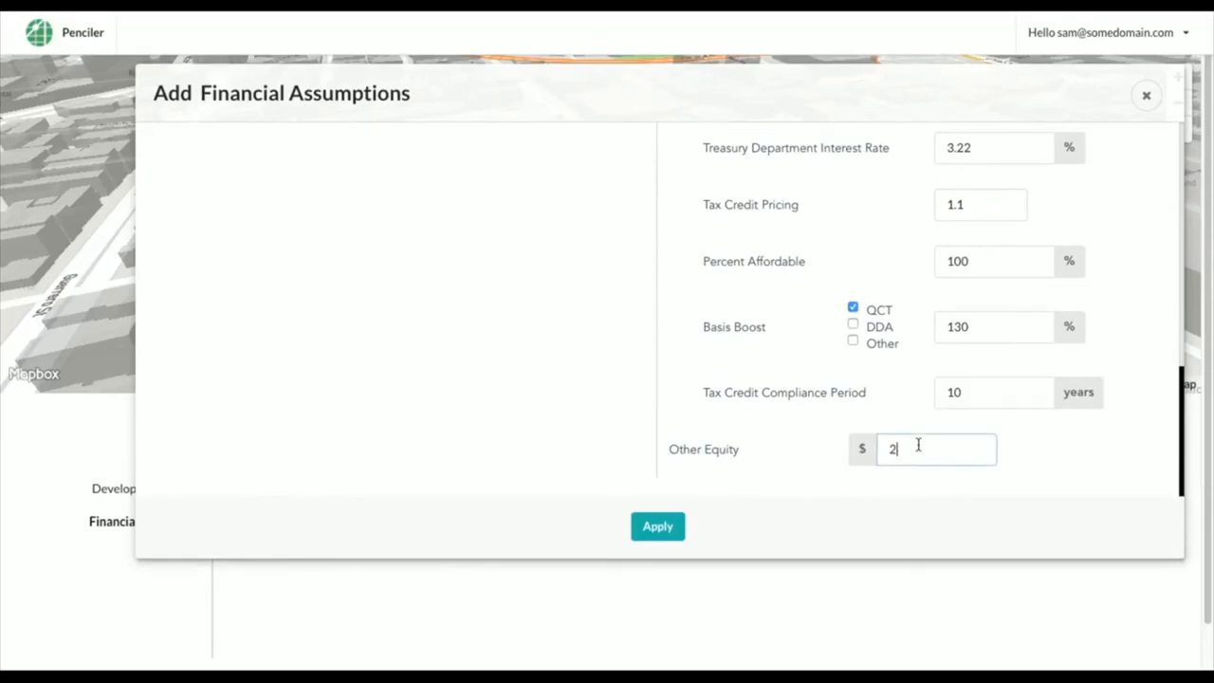
{"action": "type", "text": "000"}
{"action": "left_click", "coordinate": [649, 524]}
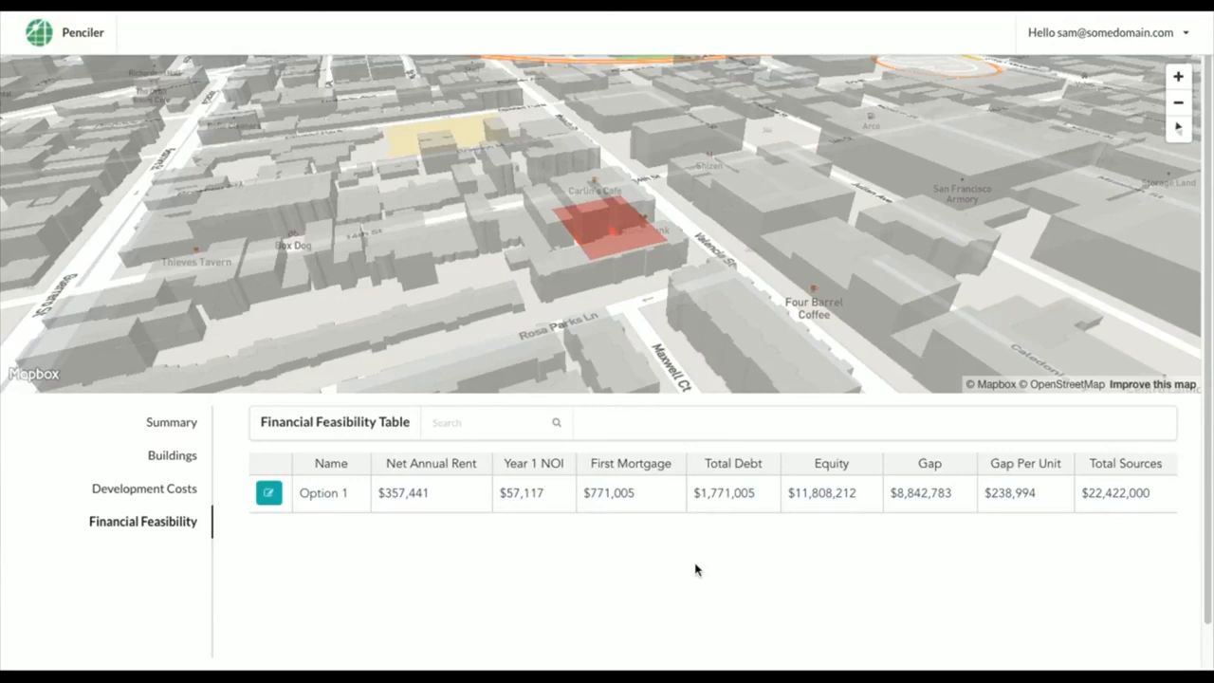
View the Summary table for Option 1: 5 stories, 36 units, $606,000 TDC per unit, $8,842,783 gap
{"action": "left_click", "coordinate": [182, 424]}
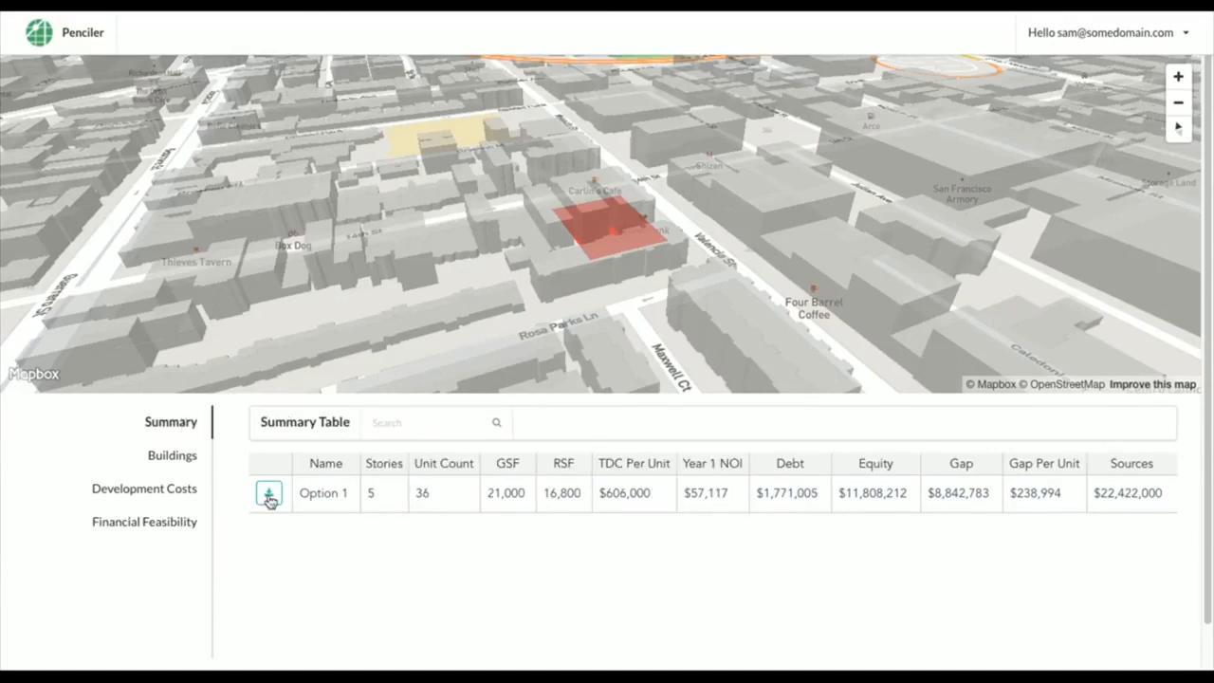